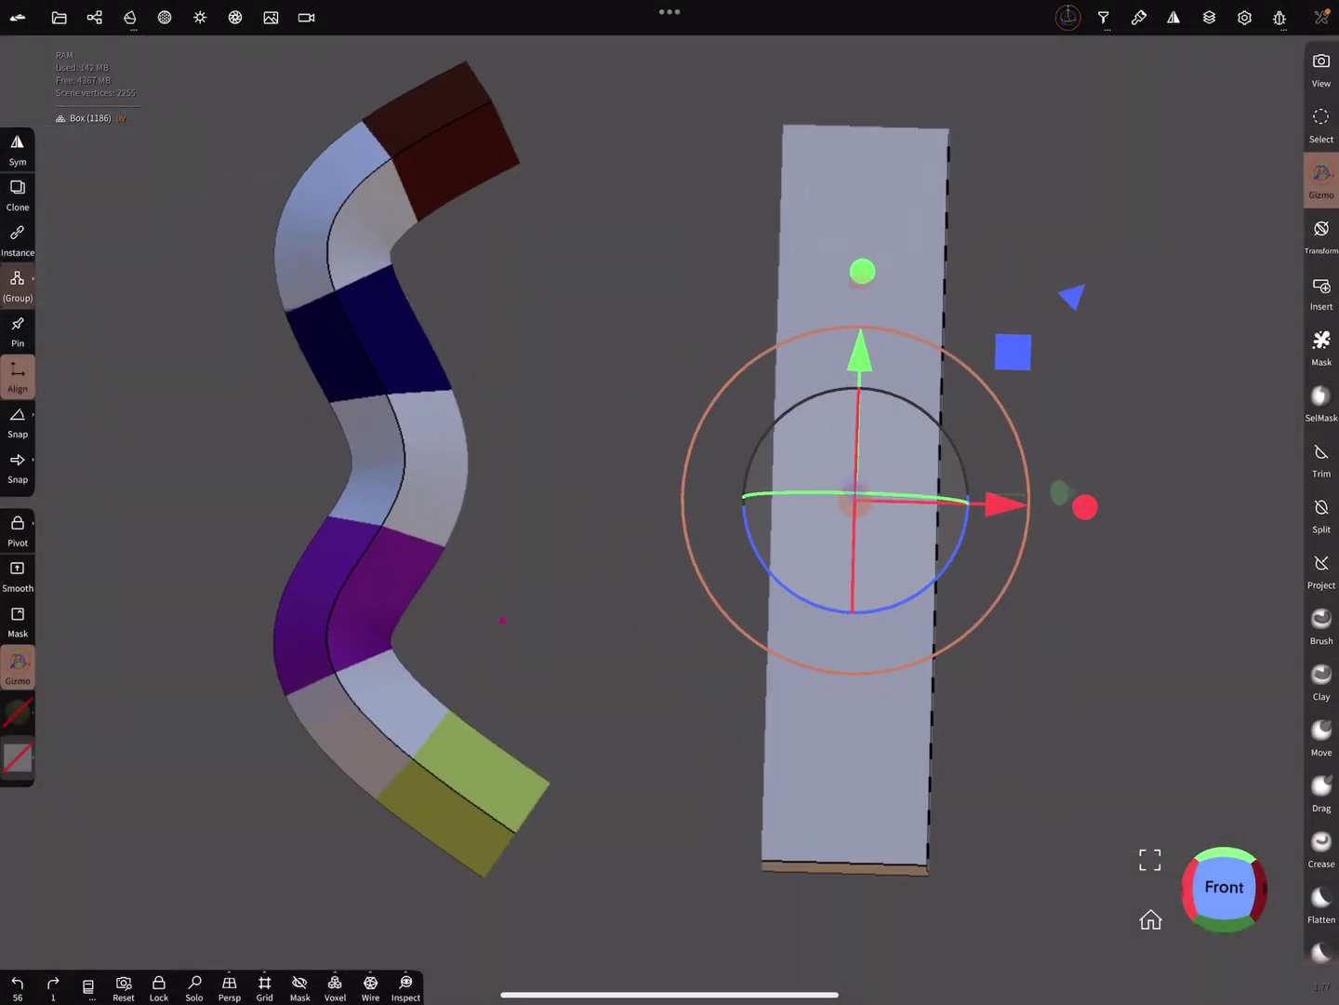
Inspect the striped tube's bands up close, toggling the mesh wireframe on and off
{"action": "left_click_drag", "start_coordinate": [502, 618], "coordinate": [642, 651]}
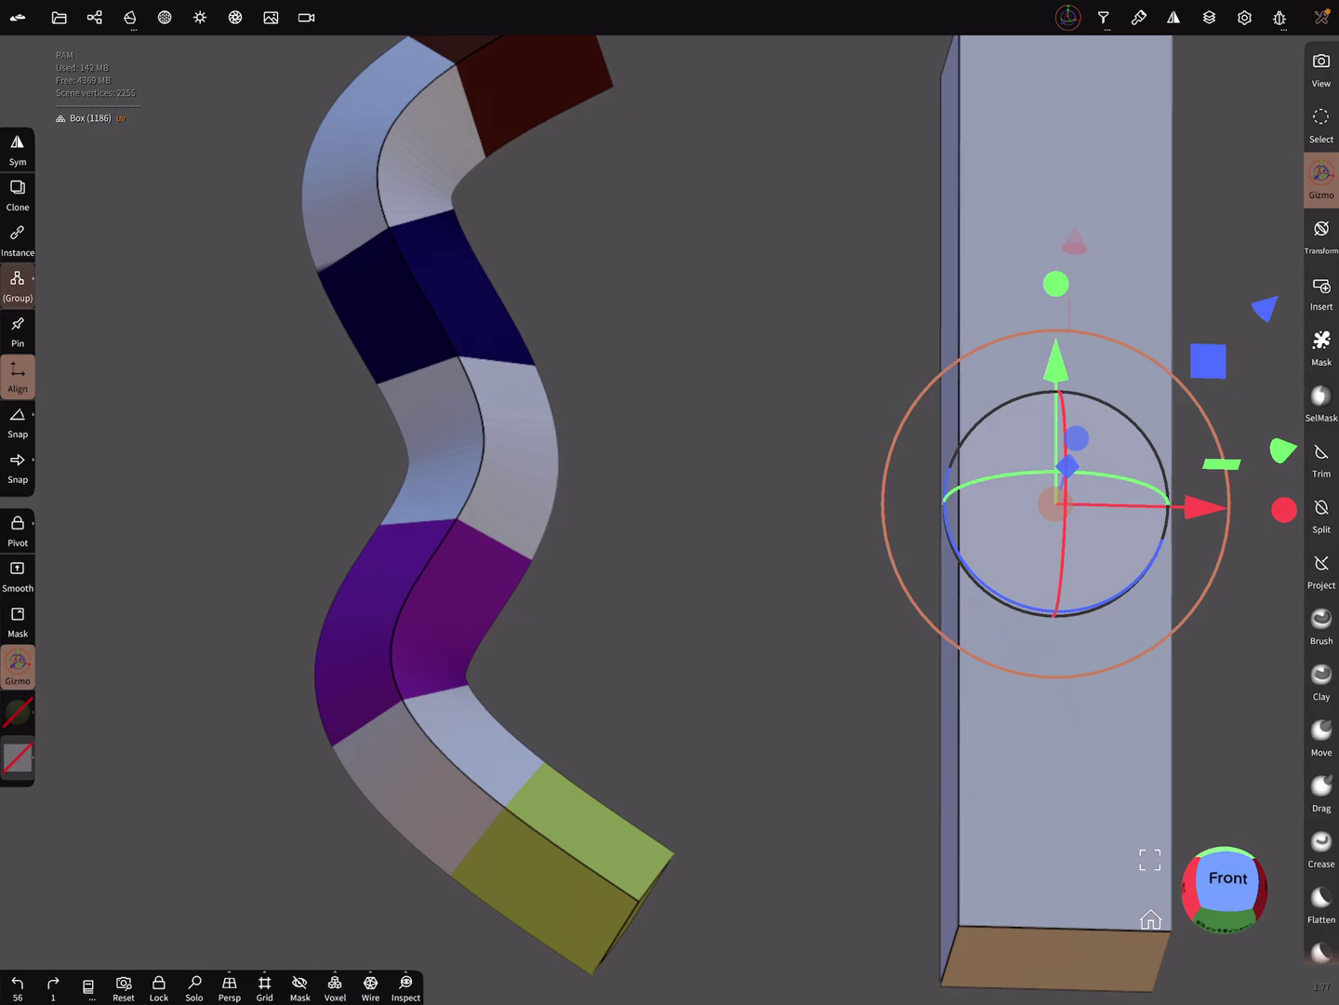
{"action": "left_click", "coordinate": [371, 985]}
{"action": "left_click_drag", "start_coordinate": [558, 698], "coordinate": [712, 583]}
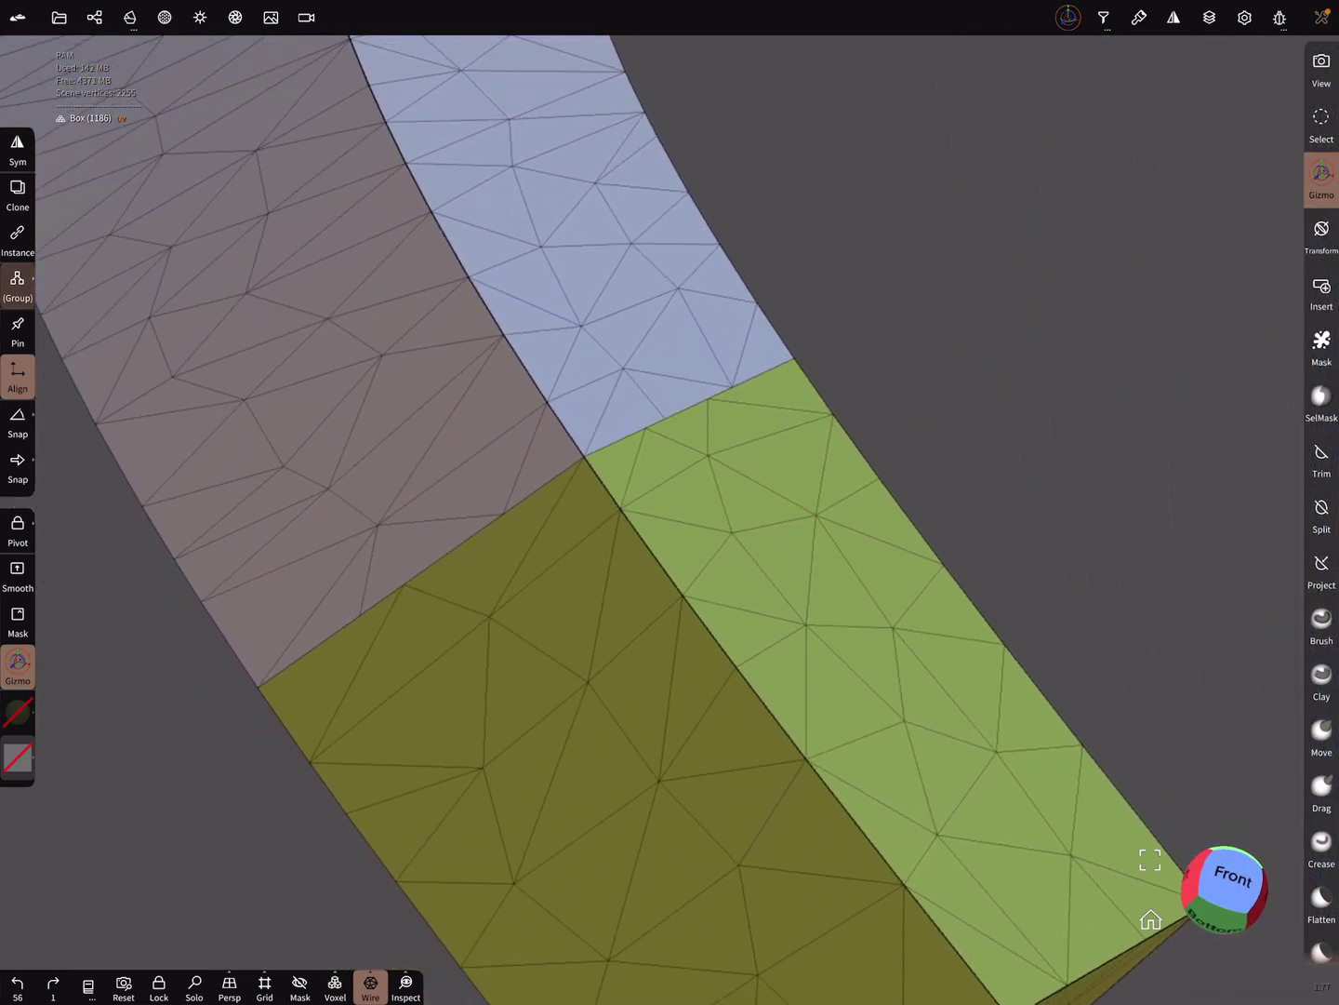
{"action": "left_click", "coordinate": [371, 986]}
{"action": "mouse_move", "coordinate": [831, 470]}
{"action": "left_mouse_down"}
{"action": "mouse_move", "coordinate": [654, 623]}
{"action": "mouse_move", "coordinate": [639, 607]}
{"action": "mouse_move", "coordinate": [657, 496]}
{"action": "mouse_move", "coordinate": [642, 483]}
{"action": "left_mouse_up"}
Select Tube 6 in the Scene list and separate it into its colored parts
{"action": "left_click", "coordinate": [95, 17]}
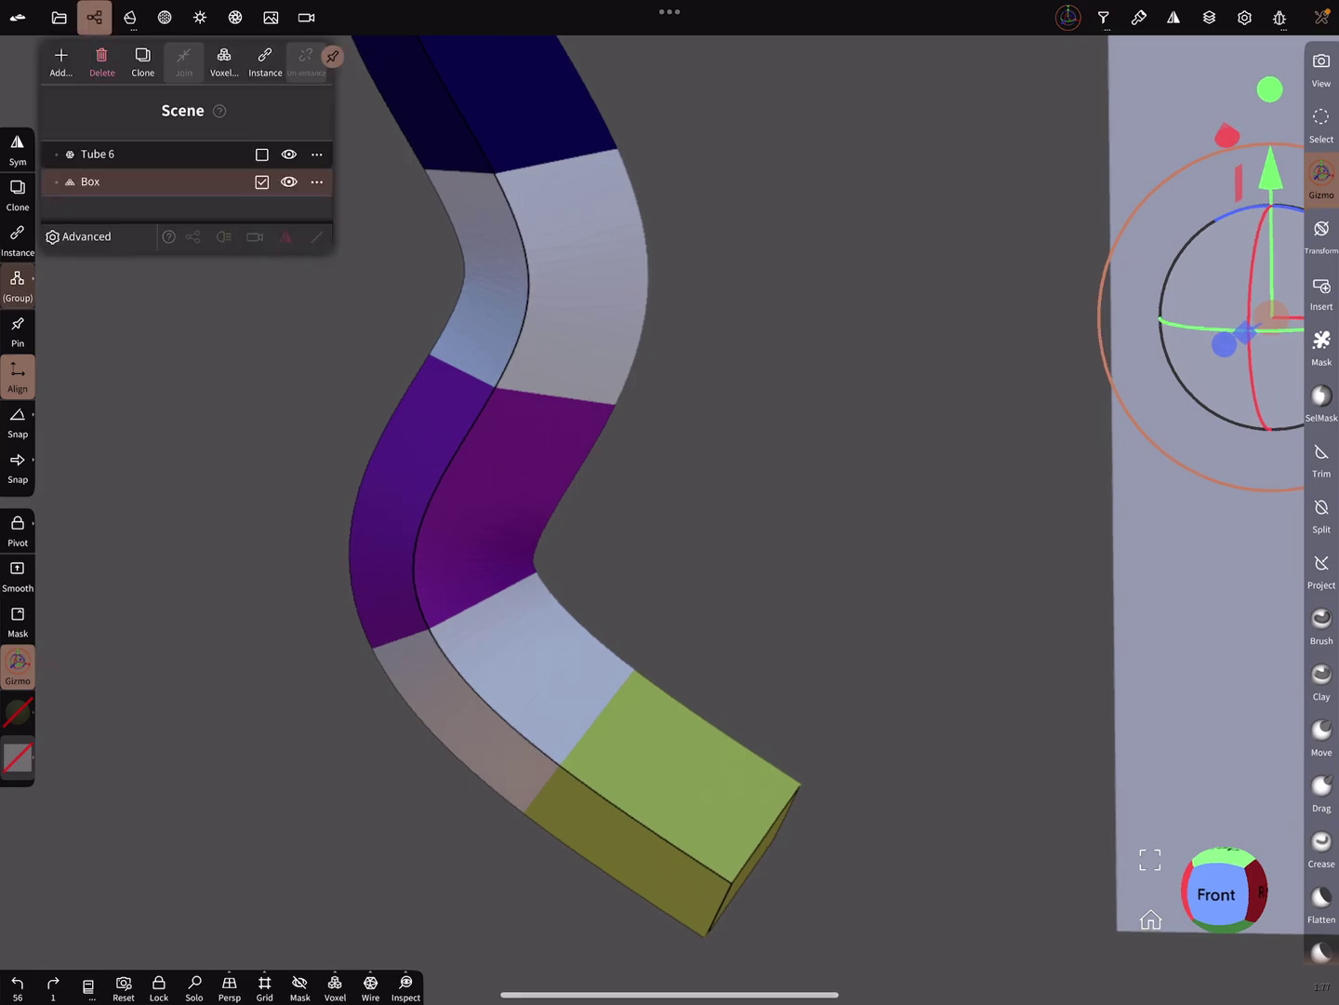
{"action": "left_click", "coordinate": [98, 154]}
{"action": "mouse_move", "coordinate": [808, 558]}
{"action": "left_mouse_down"}
{"action": "mouse_move", "coordinate": [777, 557]}
{"action": "mouse_move", "coordinate": [755, 660]}
{"action": "left_mouse_up"}
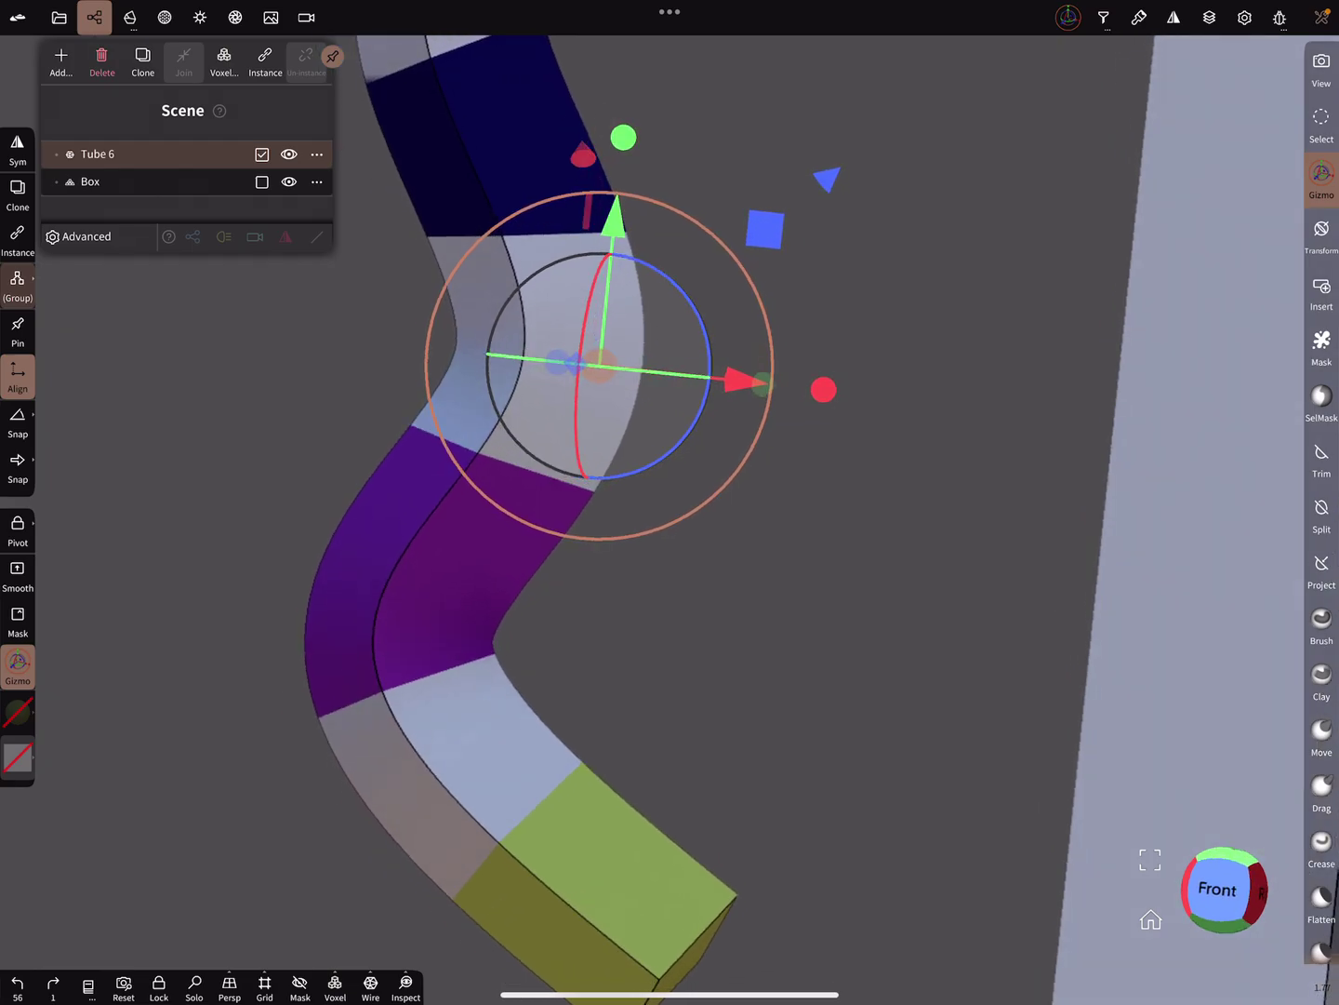
{"action": "left_click", "coordinate": [316, 153]}
{"action": "left_click", "coordinate": [316, 313]}
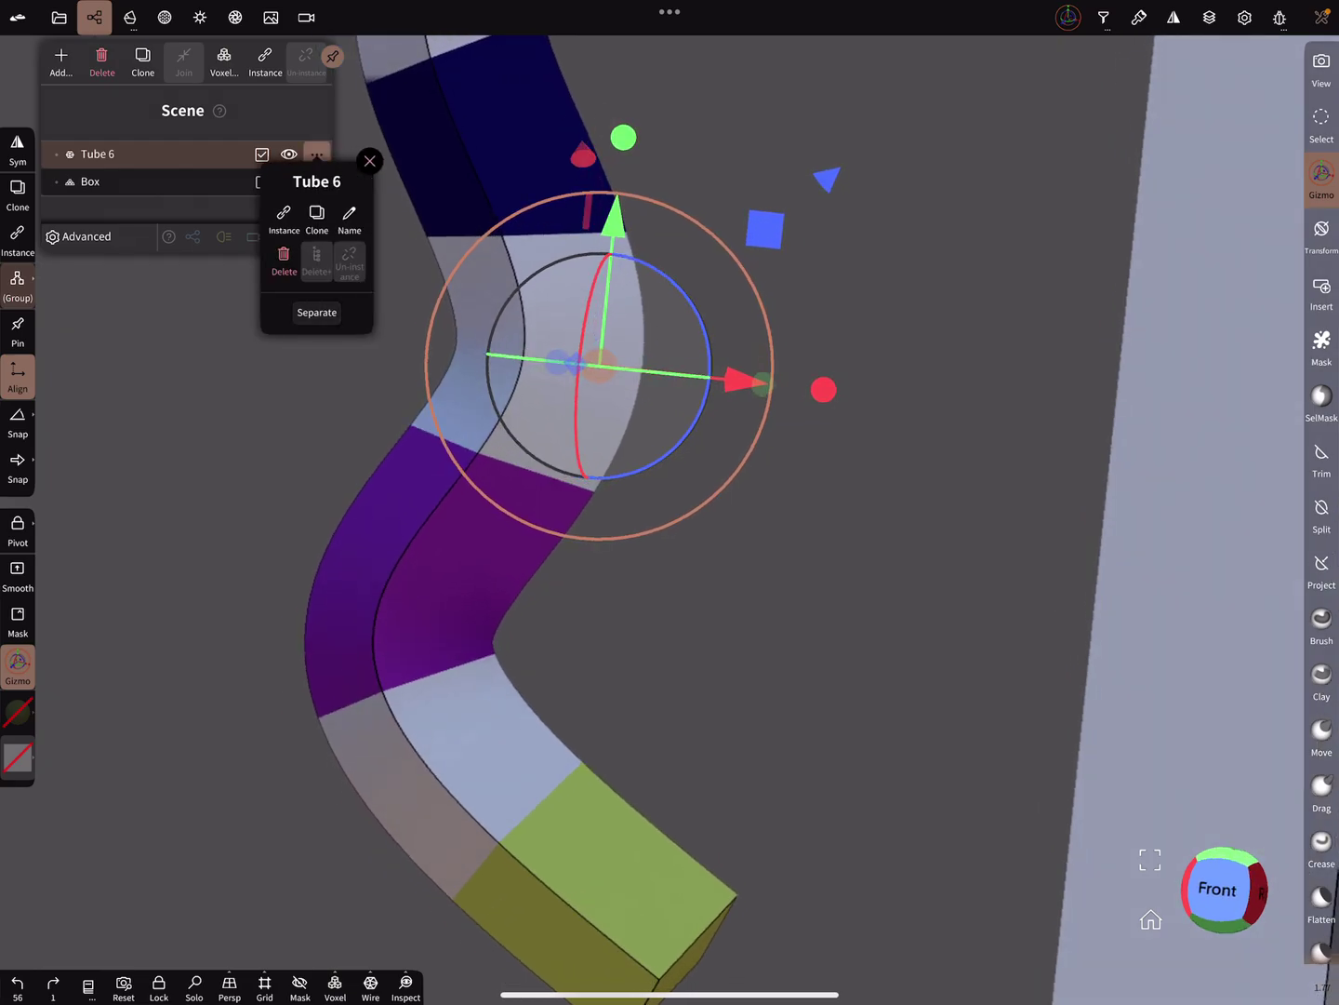
Solo the purple Tube 2 part, then undo the separation and turn Solo off
{"action": "left_click", "coordinate": [112, 238]}
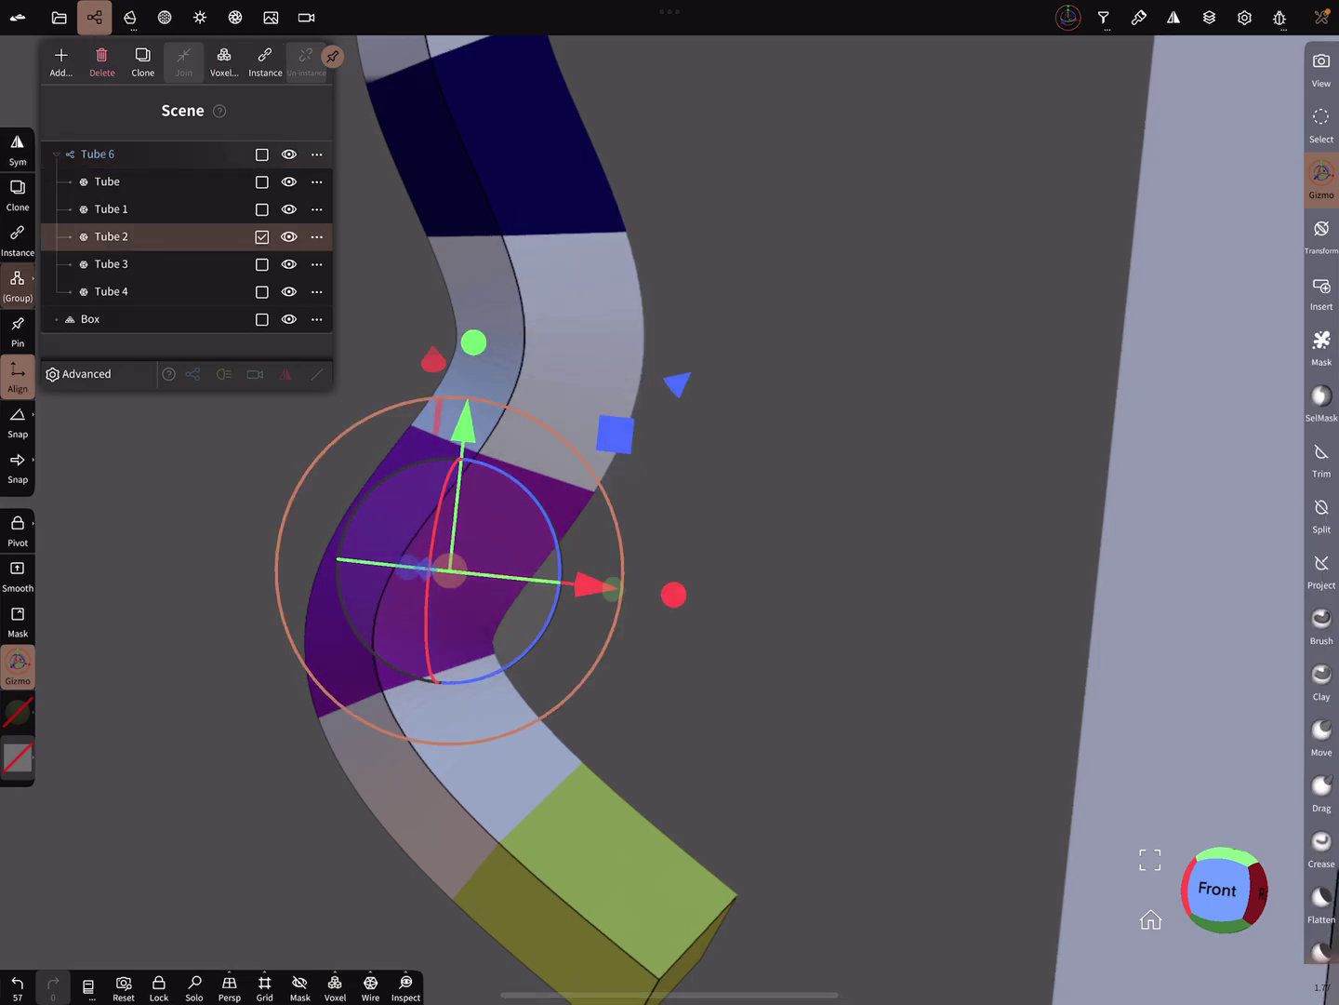
{"action": "left_click", "coordinate": [193, 988]}
{"action": "left_click_drag", "start_coordinate": [837, 464], "coordinate": [837, 503]}
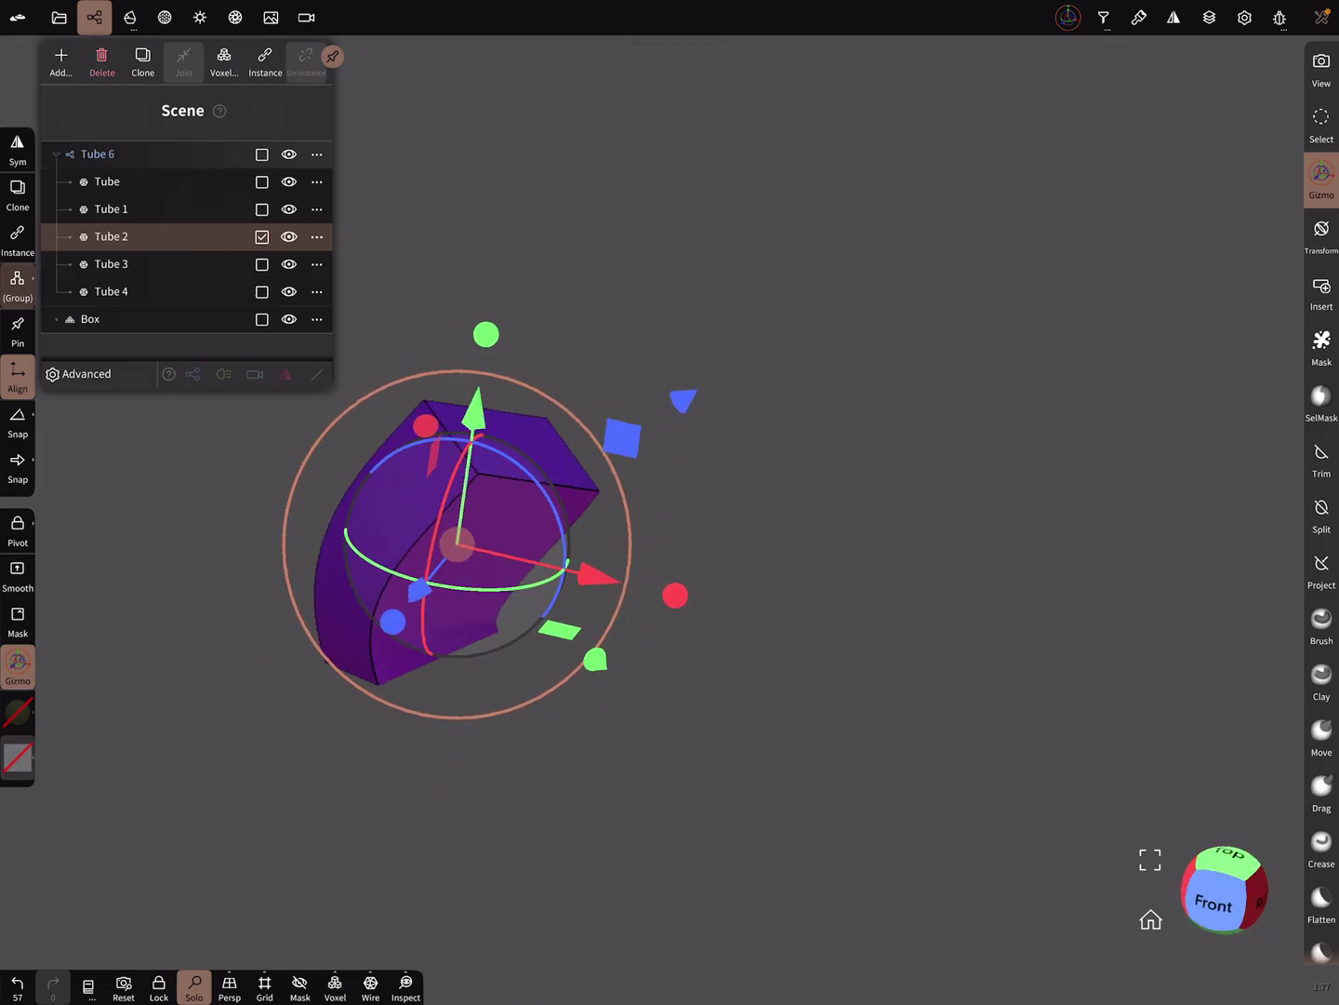
{"action": "key", "text": "ctrl+z"}
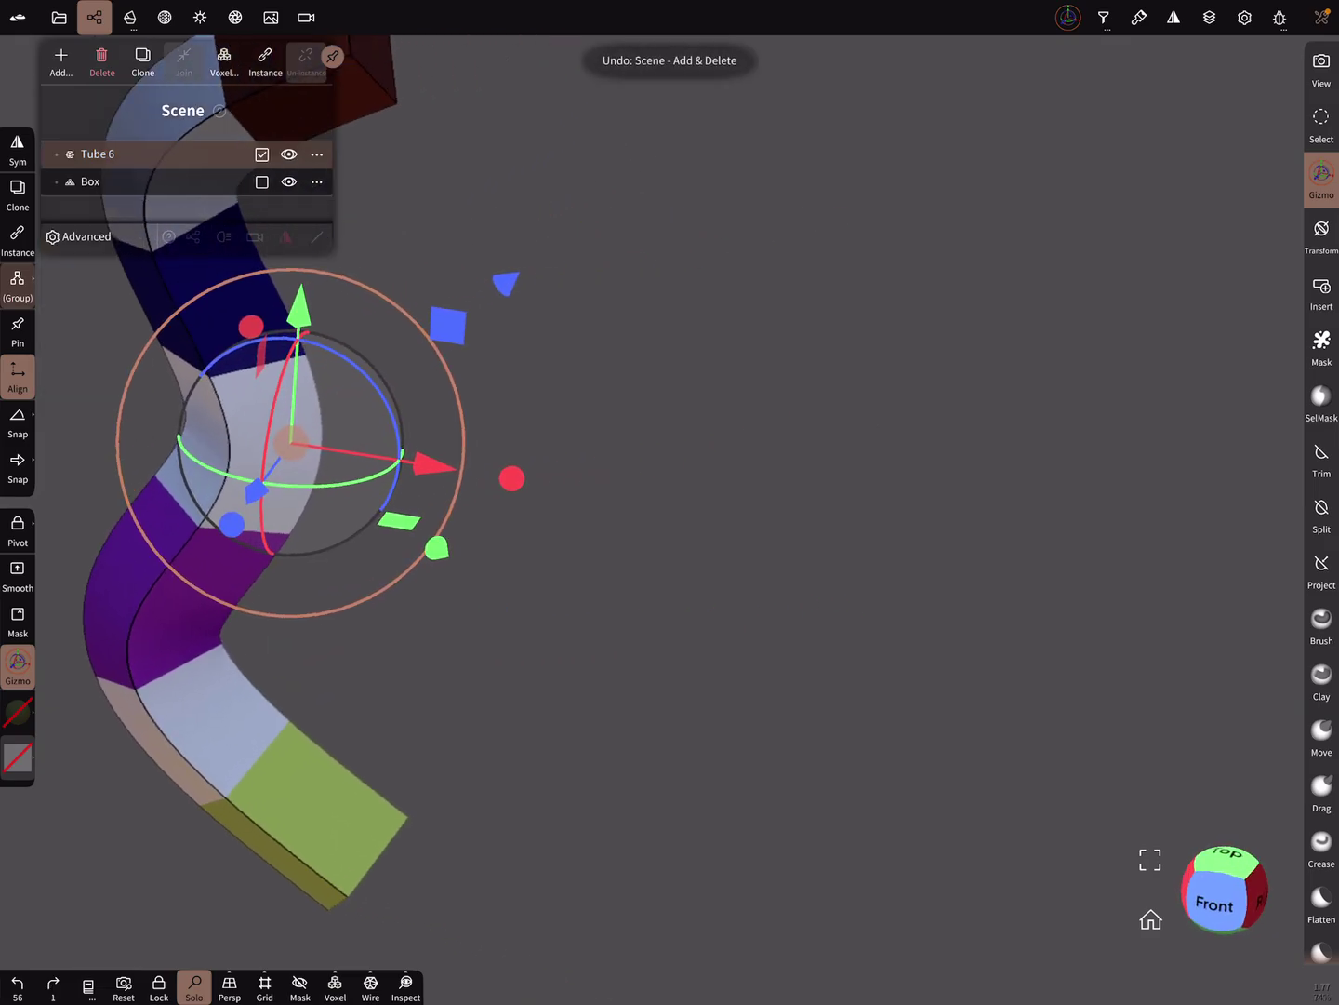
{"action": "left_click", "coordinate": [193, 988]}
Switch to the Split tool with Rect and enable outlines for selected objects
{"action": "mouse_move", "coordinate": [883, 636]}
{"action": "left_mouse_down"}
{"action": "mouse_move", "coordinate": [850, 636]}
{"action": "mouse_move", "coordinate": [798, 578]}
{"action": "left_mouse_up"}
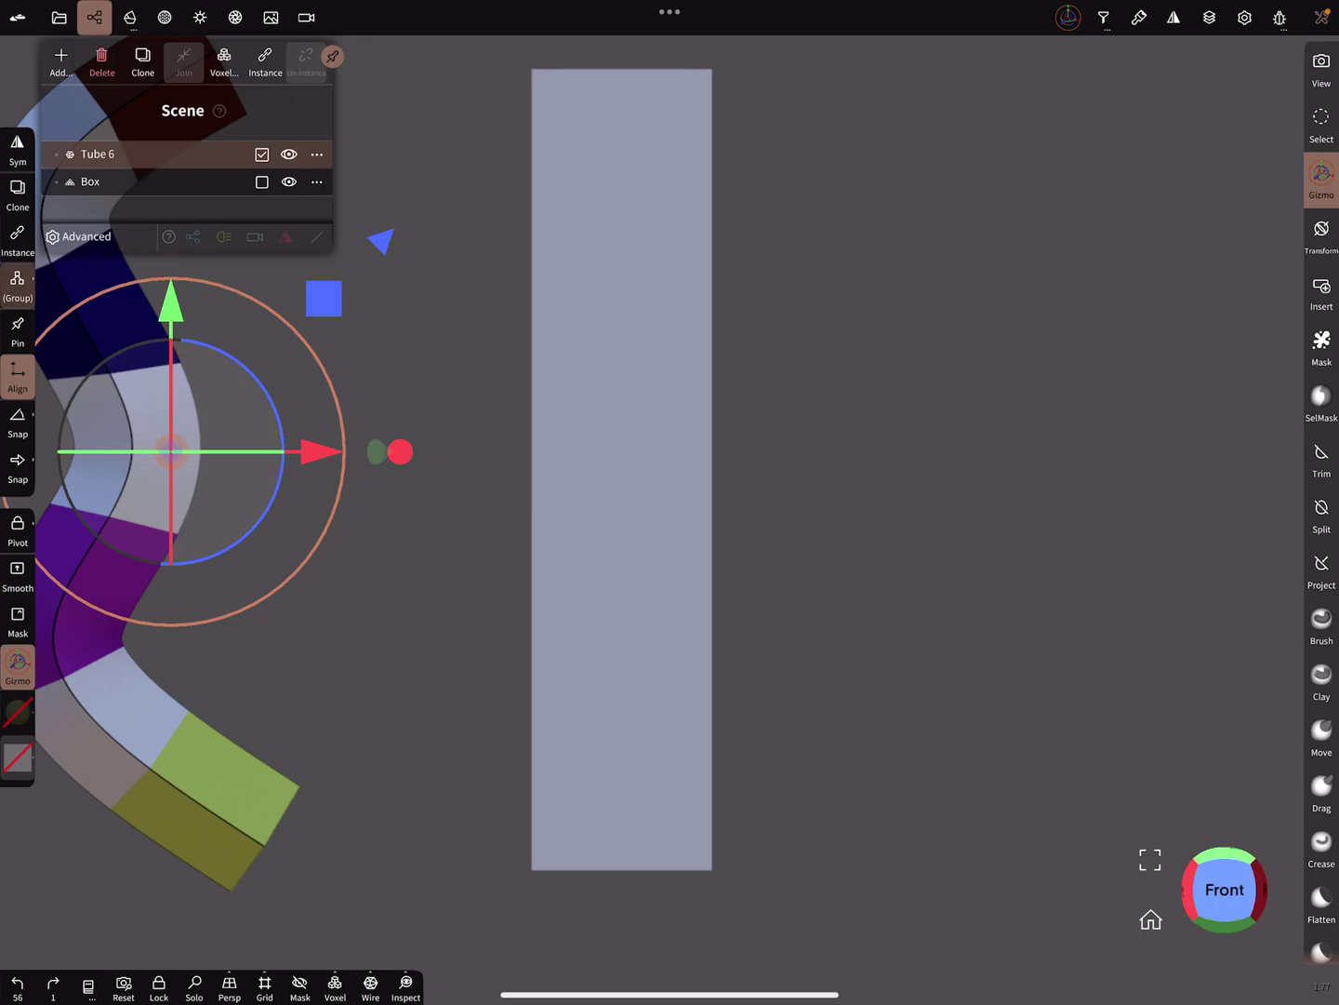
{"action": "left_click_drag", "start_coordinate": [1320, 116], "coordinate": [1116, 116]}
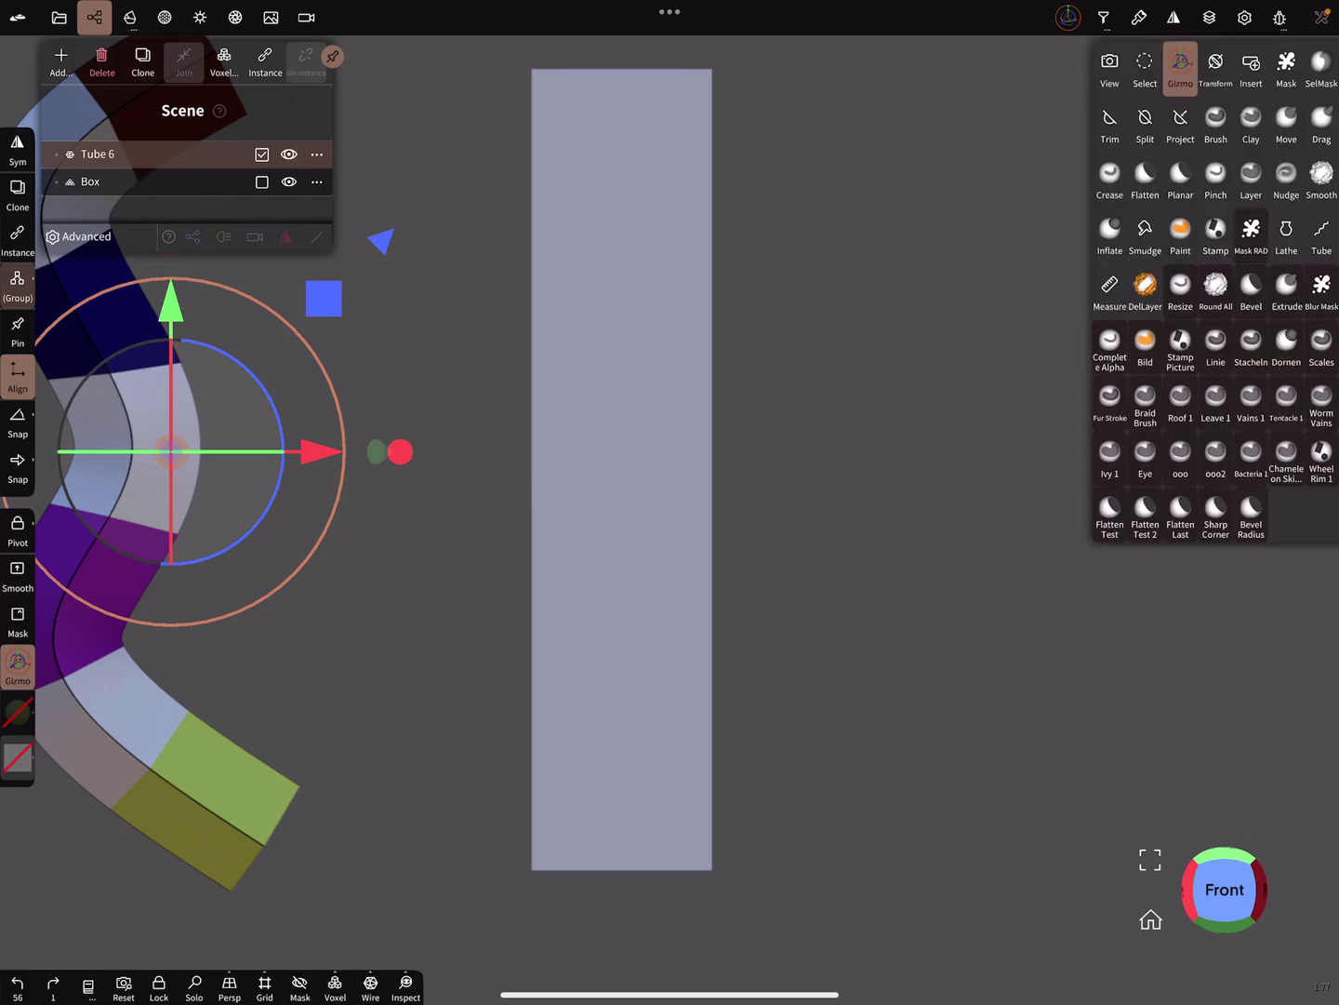
{"action": "left_click", "coordinate": [1145, 122]}
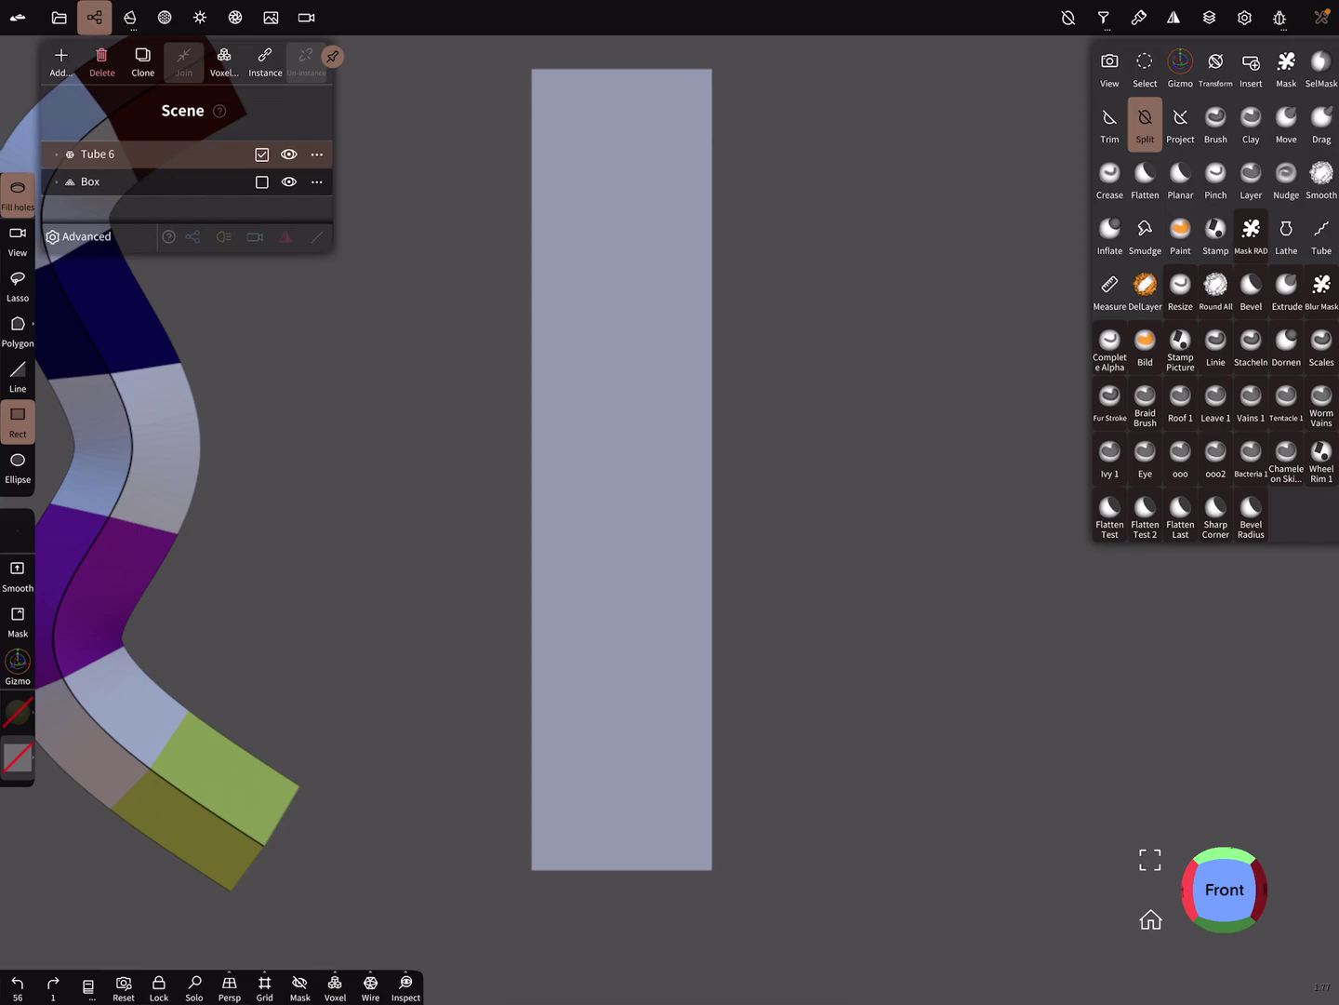
{"action": "left_click_drag", "start_coordinate": [467, 939], "coordinate": [799, 630]}
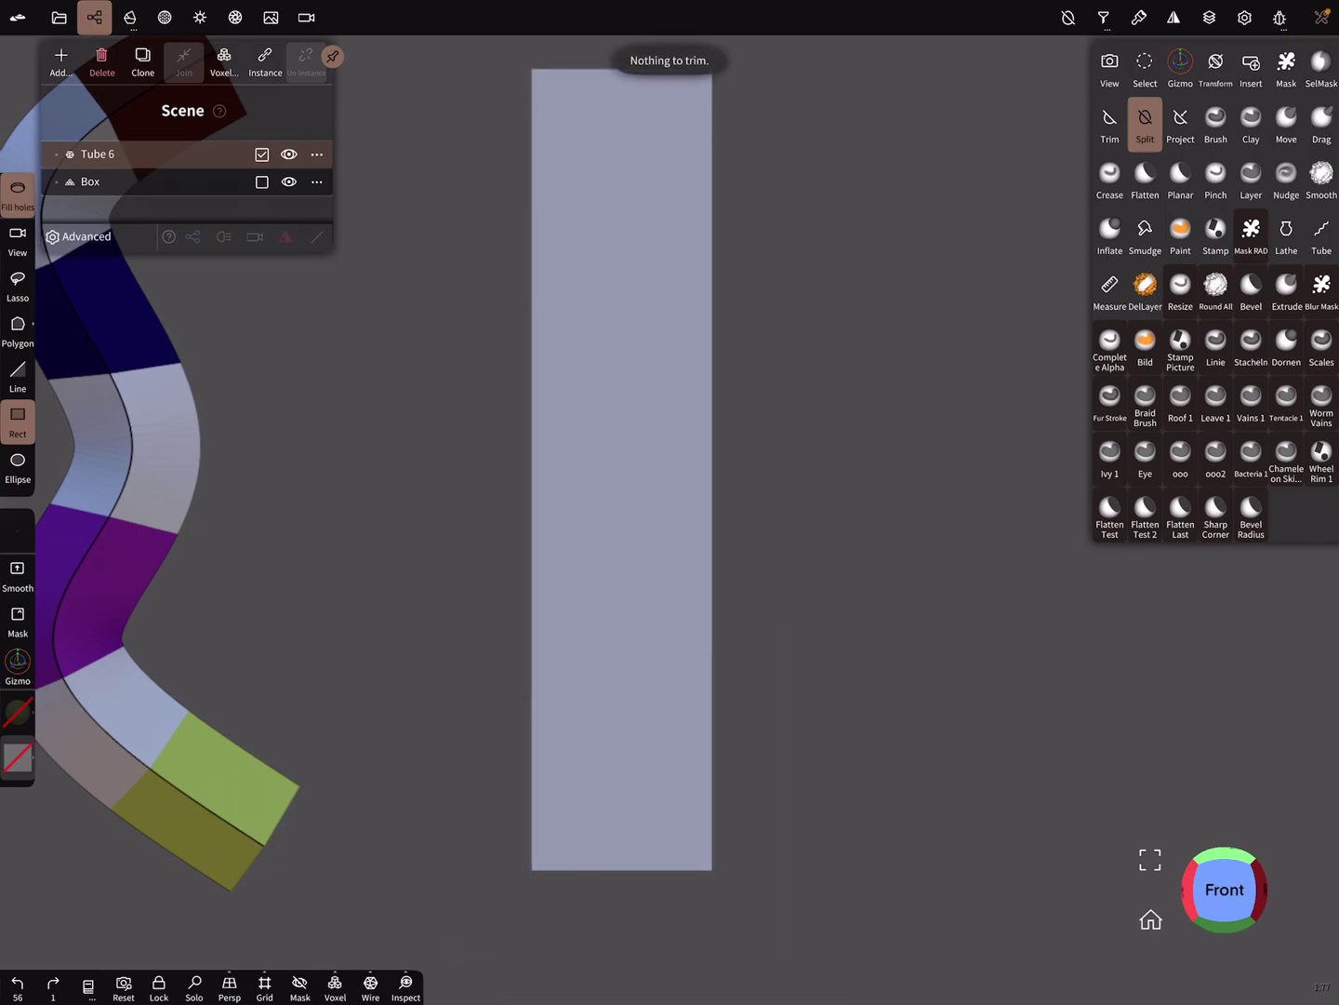
{"action": "left_click", "coordinate": [1244, 16]}
{"action": "left_click", "coordinate": [1267, 589]}
{"action": "left_click", "coordinate": [1244, 17]}
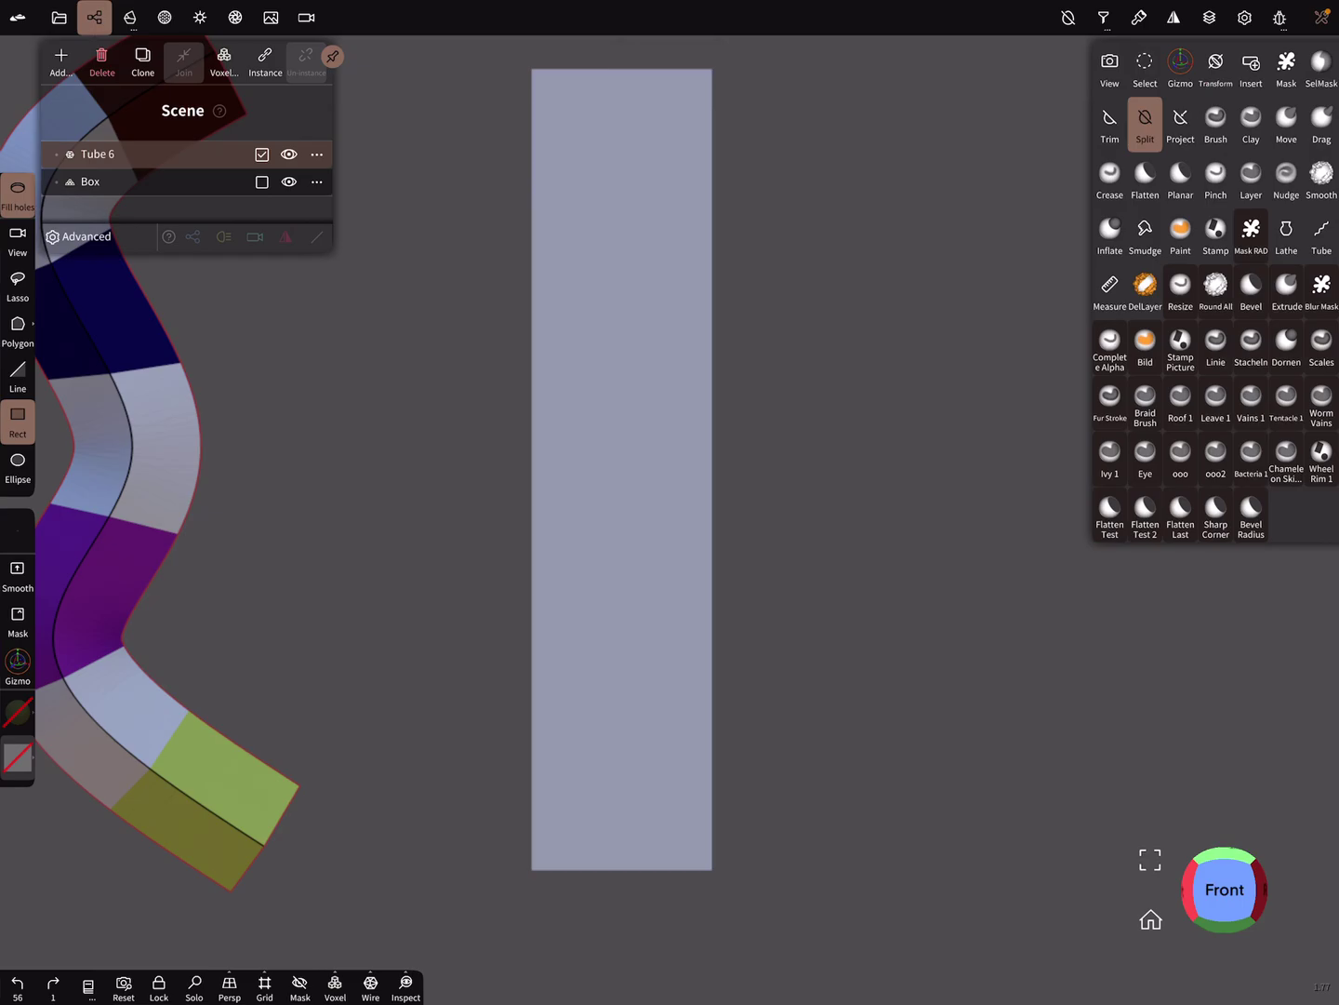
Select the tall box and split it four times into Box through Box 4
{"action": "left_click", "coordinate": [636, 559]}
{"action": "left_click_drag", "start_coordinate": [477, 933], "coordinate": [789, 710]}
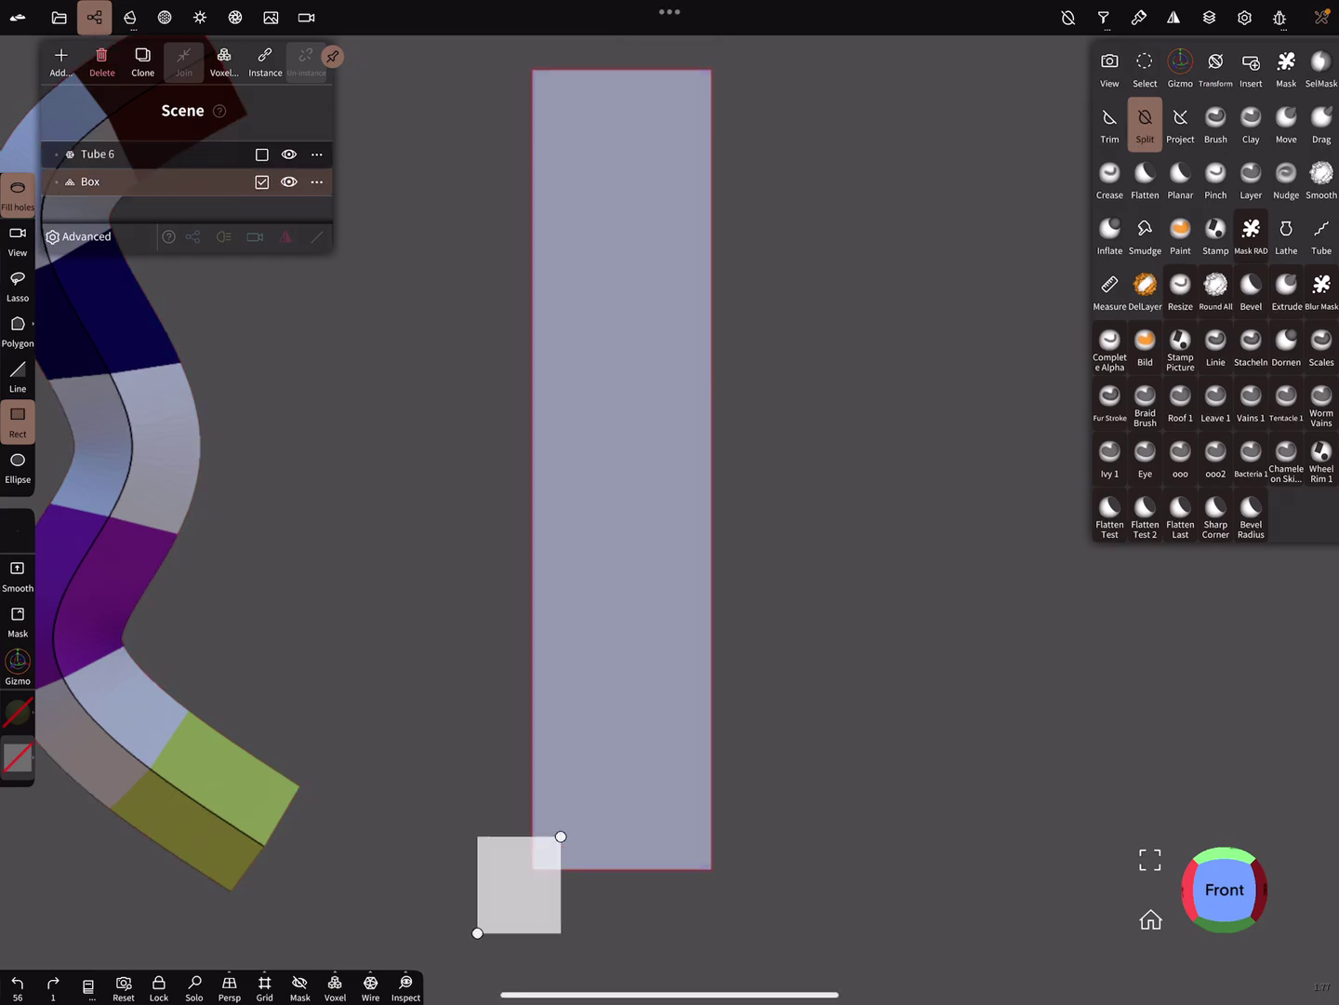
{"action": "left_click_drag", "start_coordinate": [465, 927], "coordinate": [824, 499]}
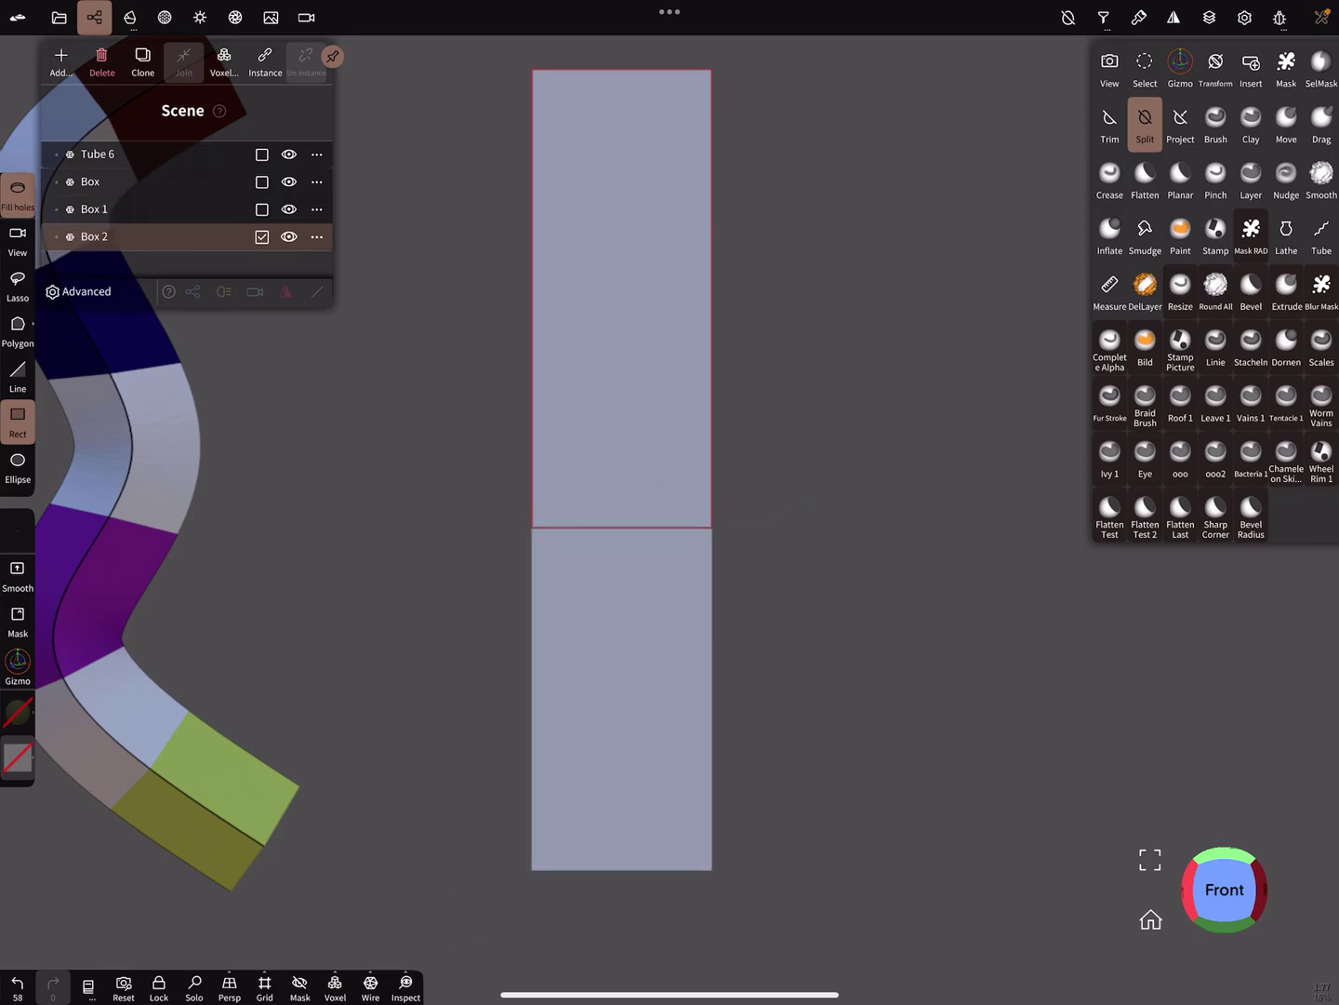
{"action": "left_click_drag", "start_coordinate": [447, 938], "coordinate": [847, 361]}
{"action": "left_click_drag", "start_coordinate": [471, 944], "coordinate": [836, 207]}
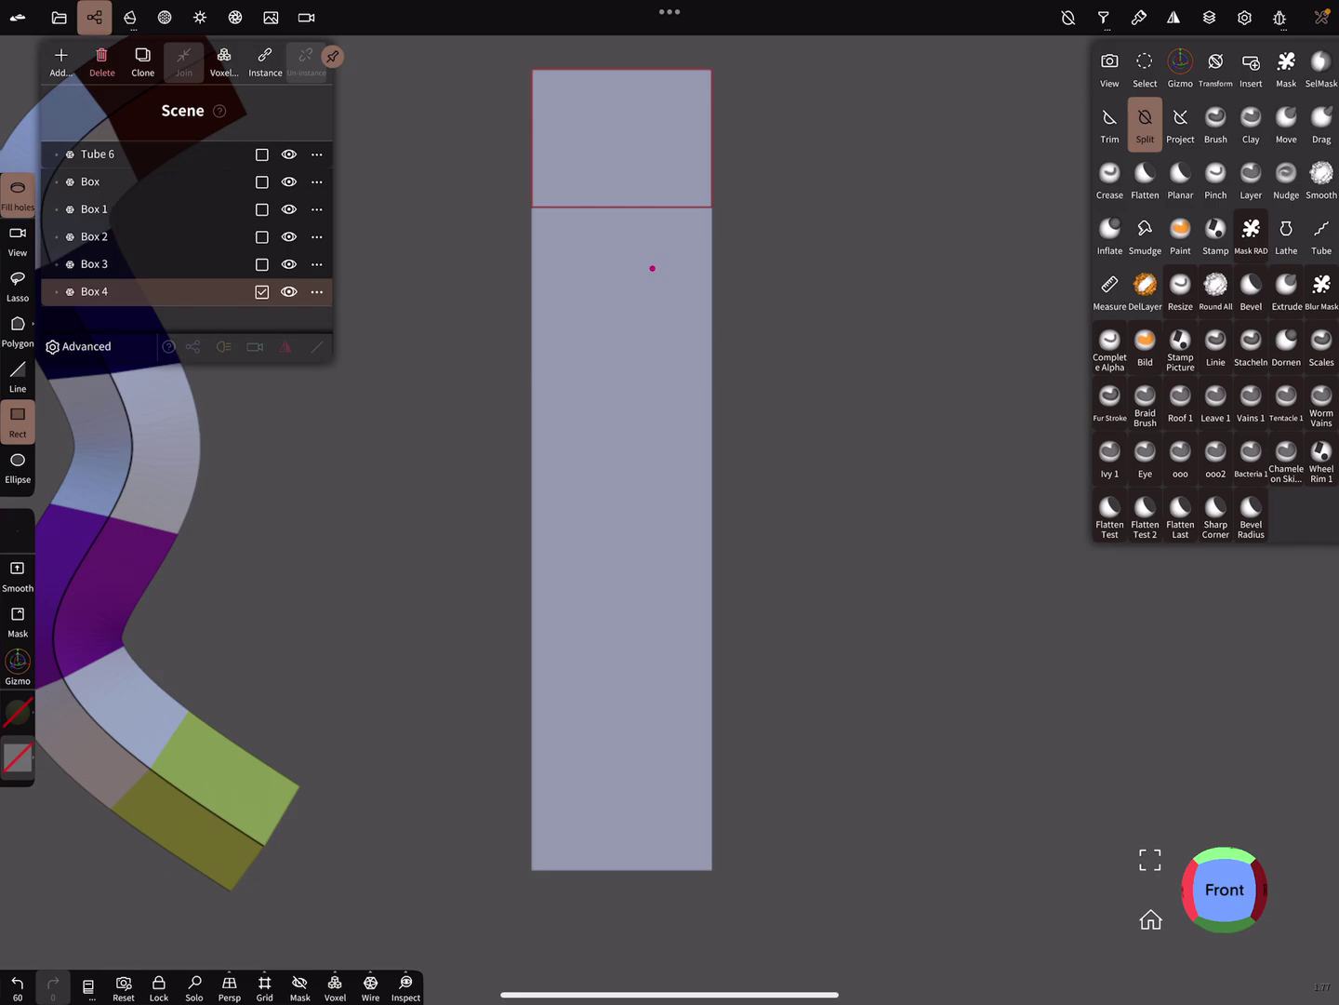
Paint all of Box 3 and Box 1 green, then select all five box sections
{"action": "left_click", "coordinate": [652, 268]}
{"action": "left_click", "coordinate": [1138, 16]}
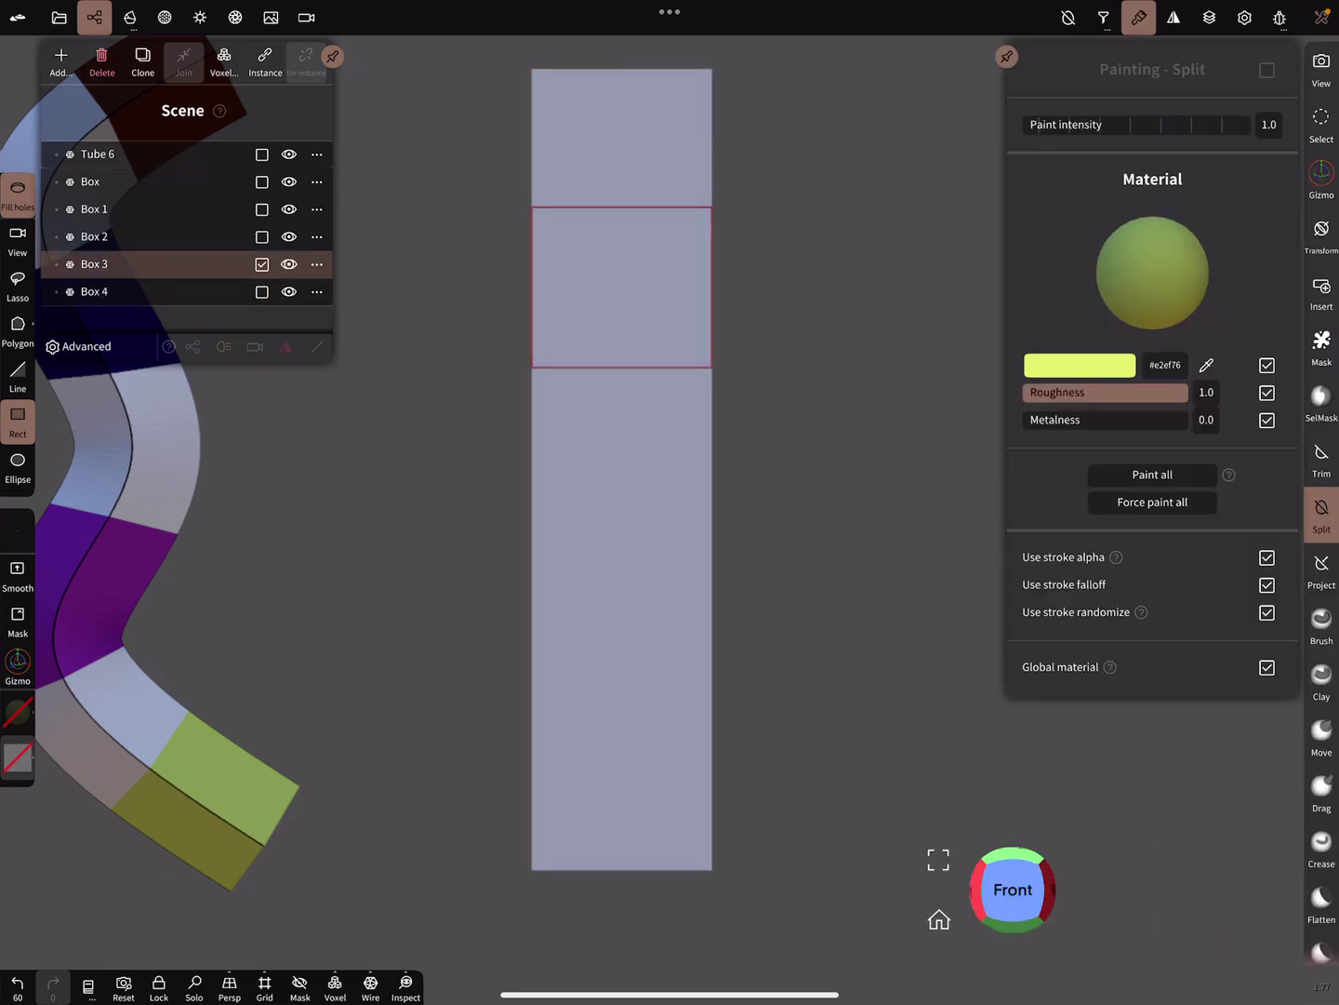
{"action": "left_click", "coordinate": [1152, 475]}
{"action": "left_click", "coordinate": [624, 546]}
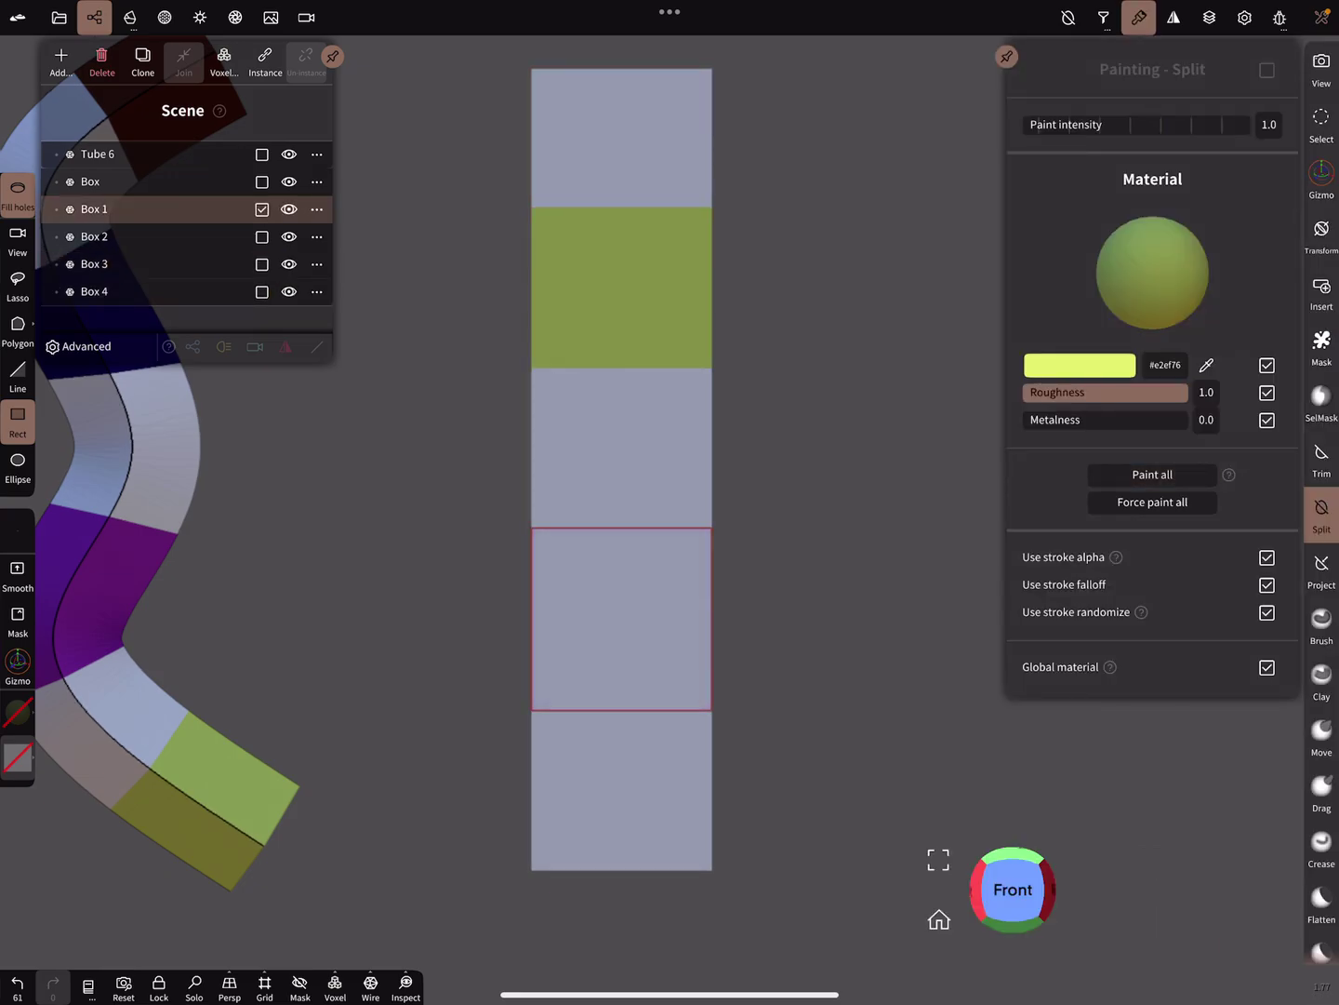
{"action": "left_click", "coordinate": [1152, 473]}
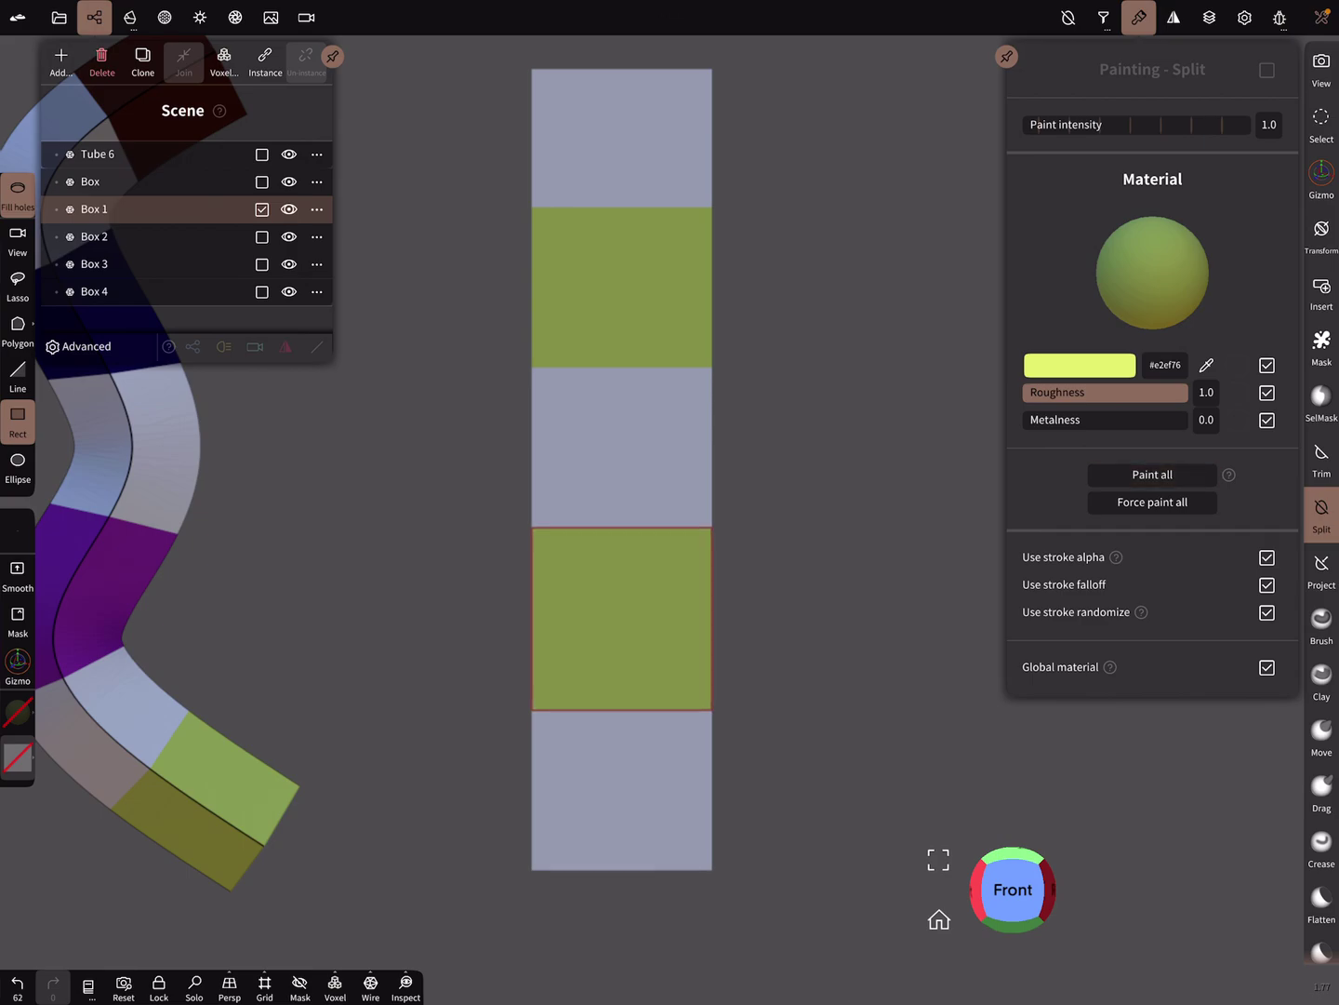
{"action": "left_click_drag", "start_coordinate": [262, 180], "coordinate": [261, 290]}
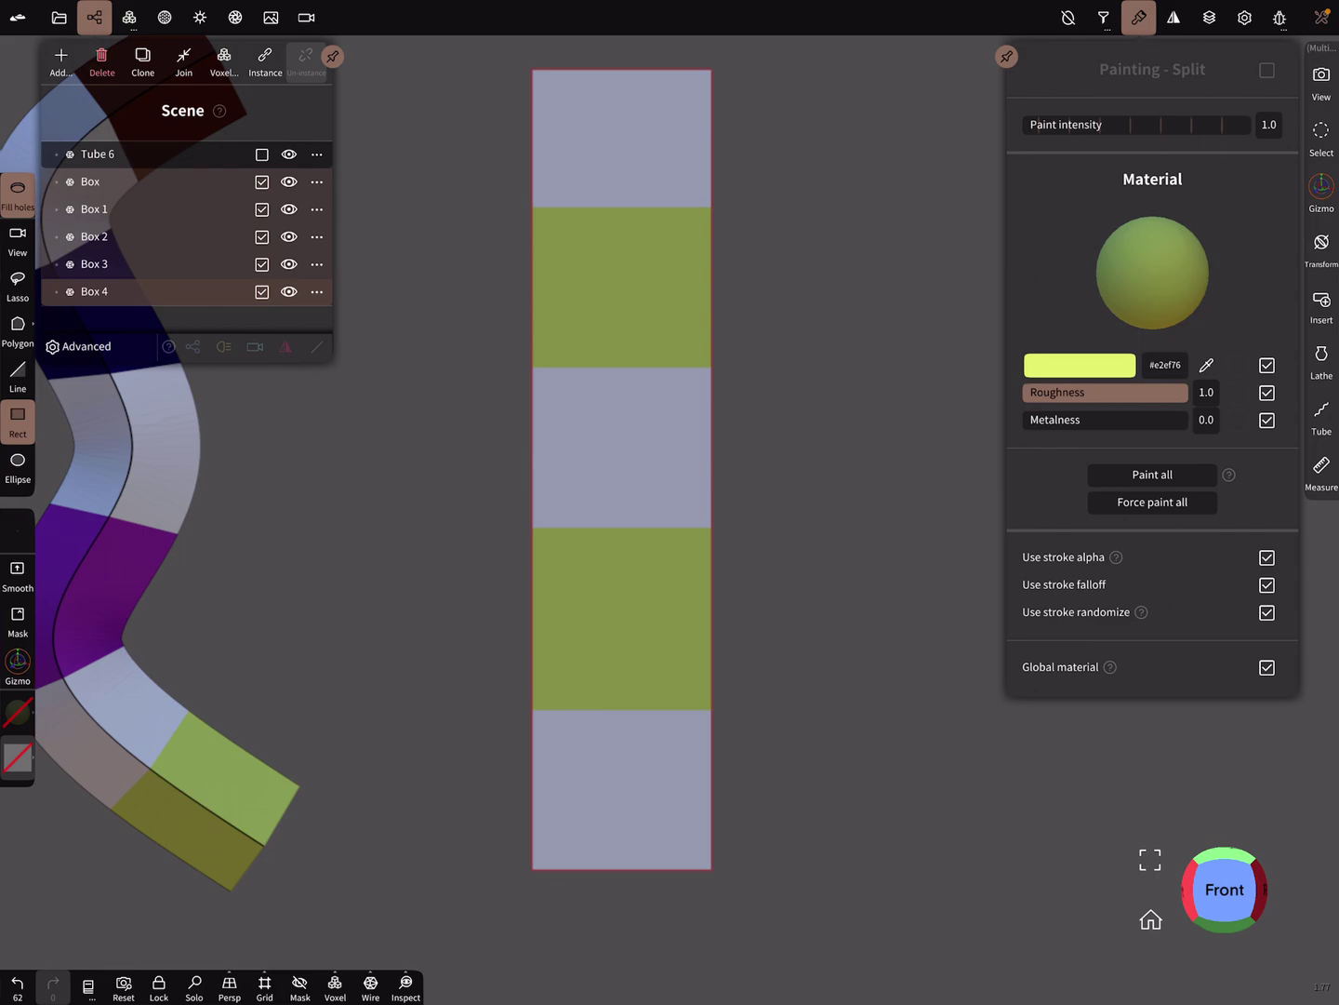
Join the five sections into Box 4 and inspect its blurred bands with wireframe on
{"action": "left_click", "coordinate": [183, 61]}
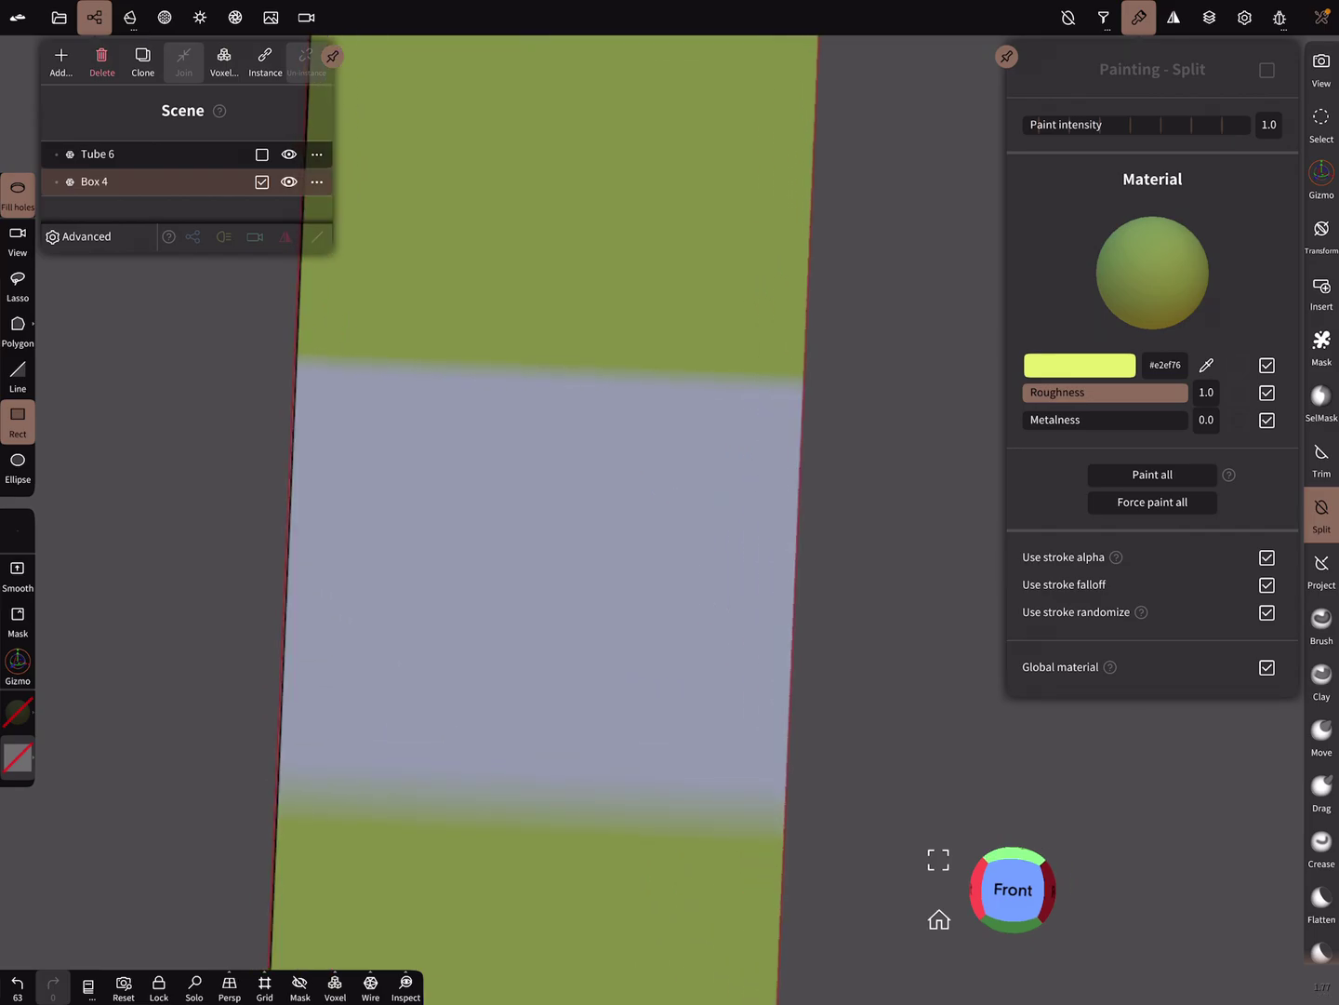
{"action": "left_click", "coordinate": [370, 985]}
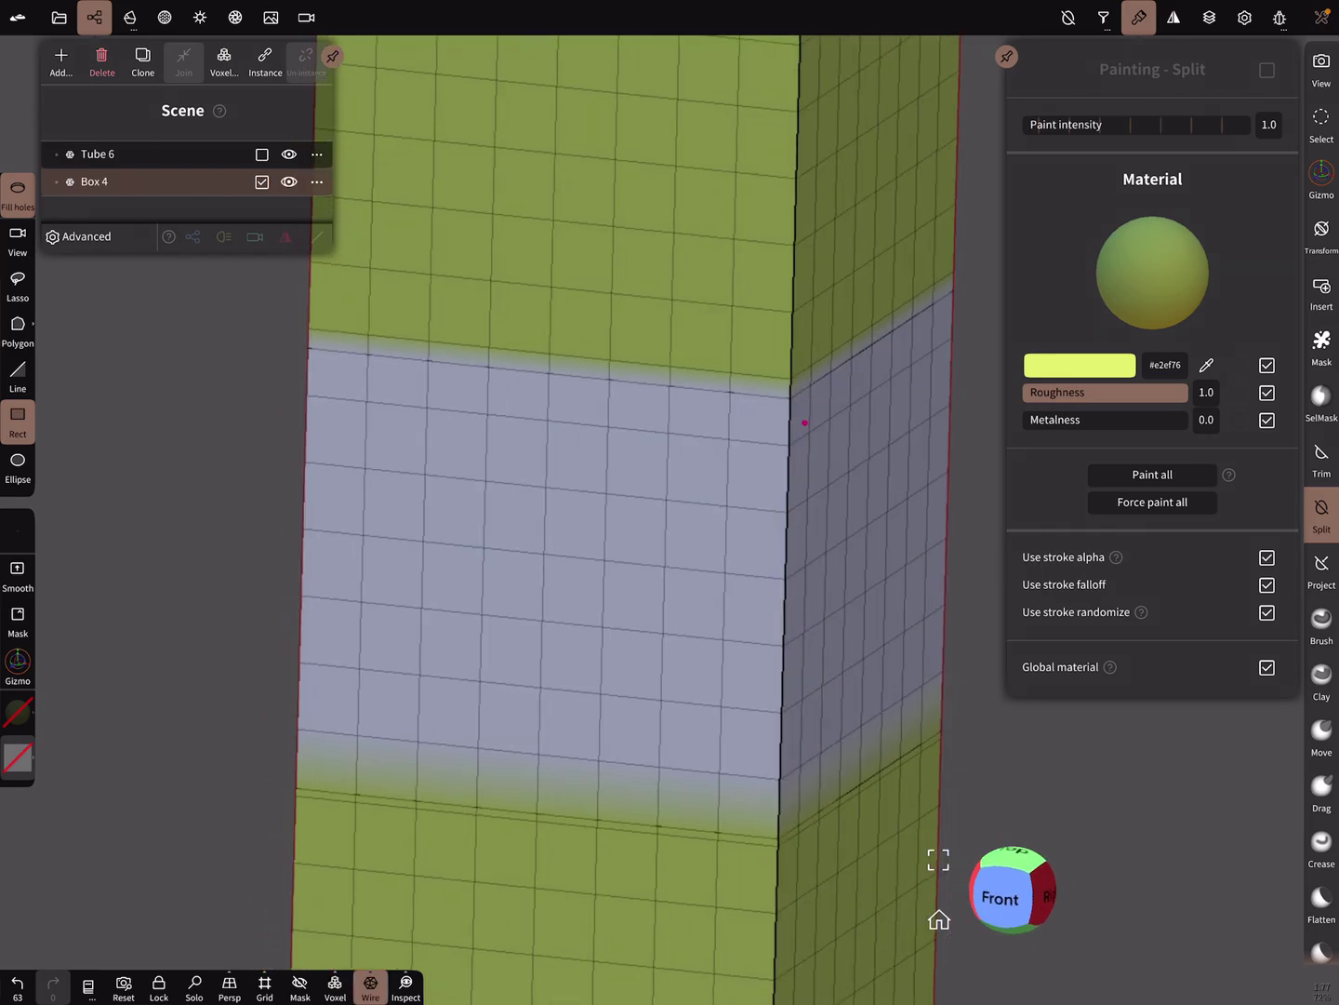
{"action": "scroll", "coordinate": [732, 532], "scroll_direction": "up", "scroll_amount": 5}
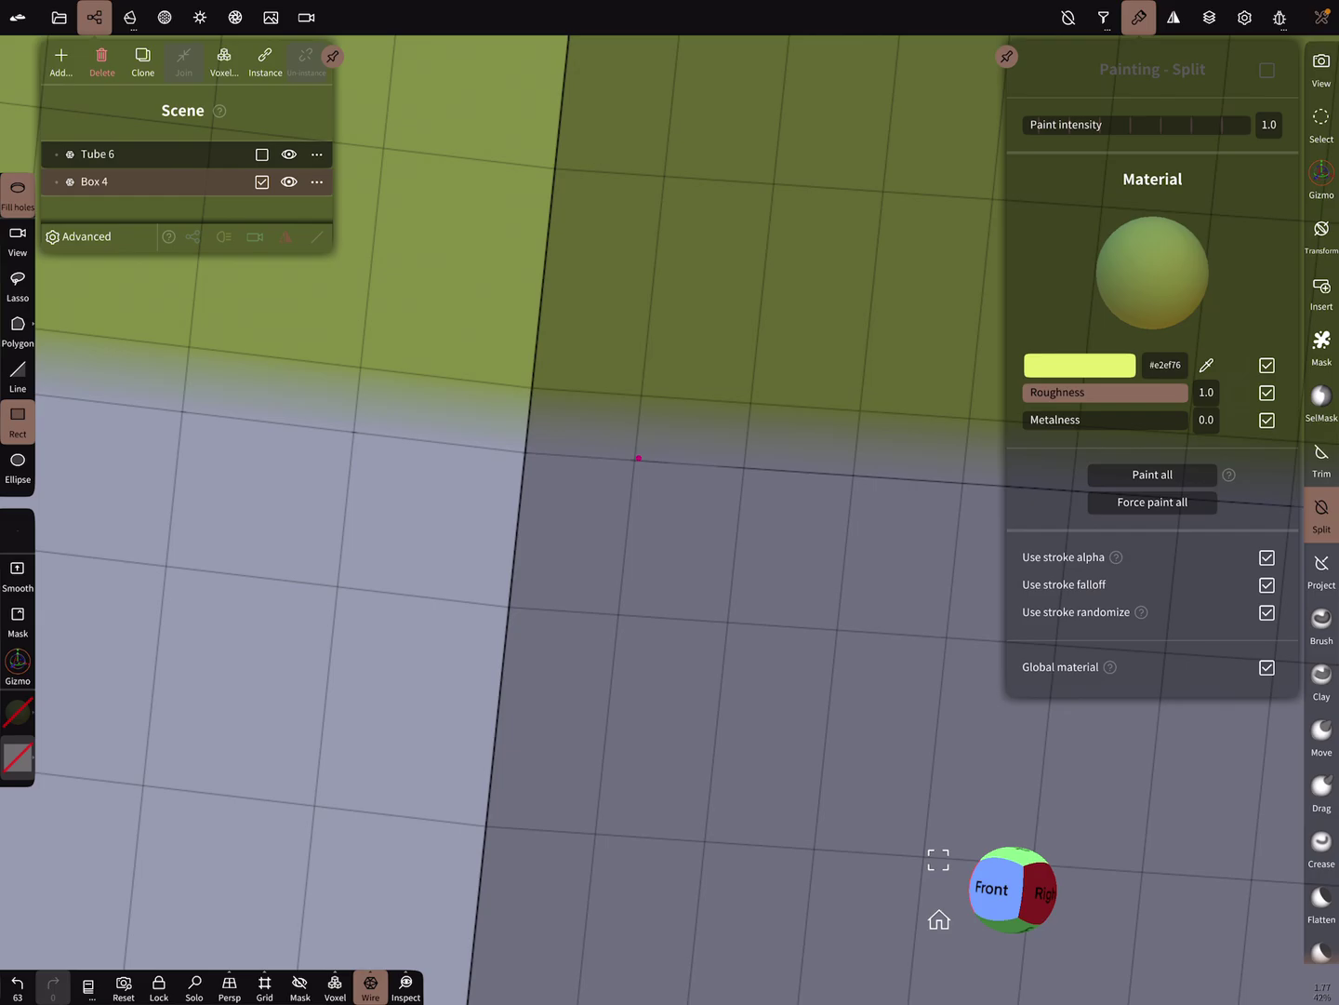
{"action": "left_click_drag", "start_coordinate": [838, 558], "coordinate": [651, 557]}
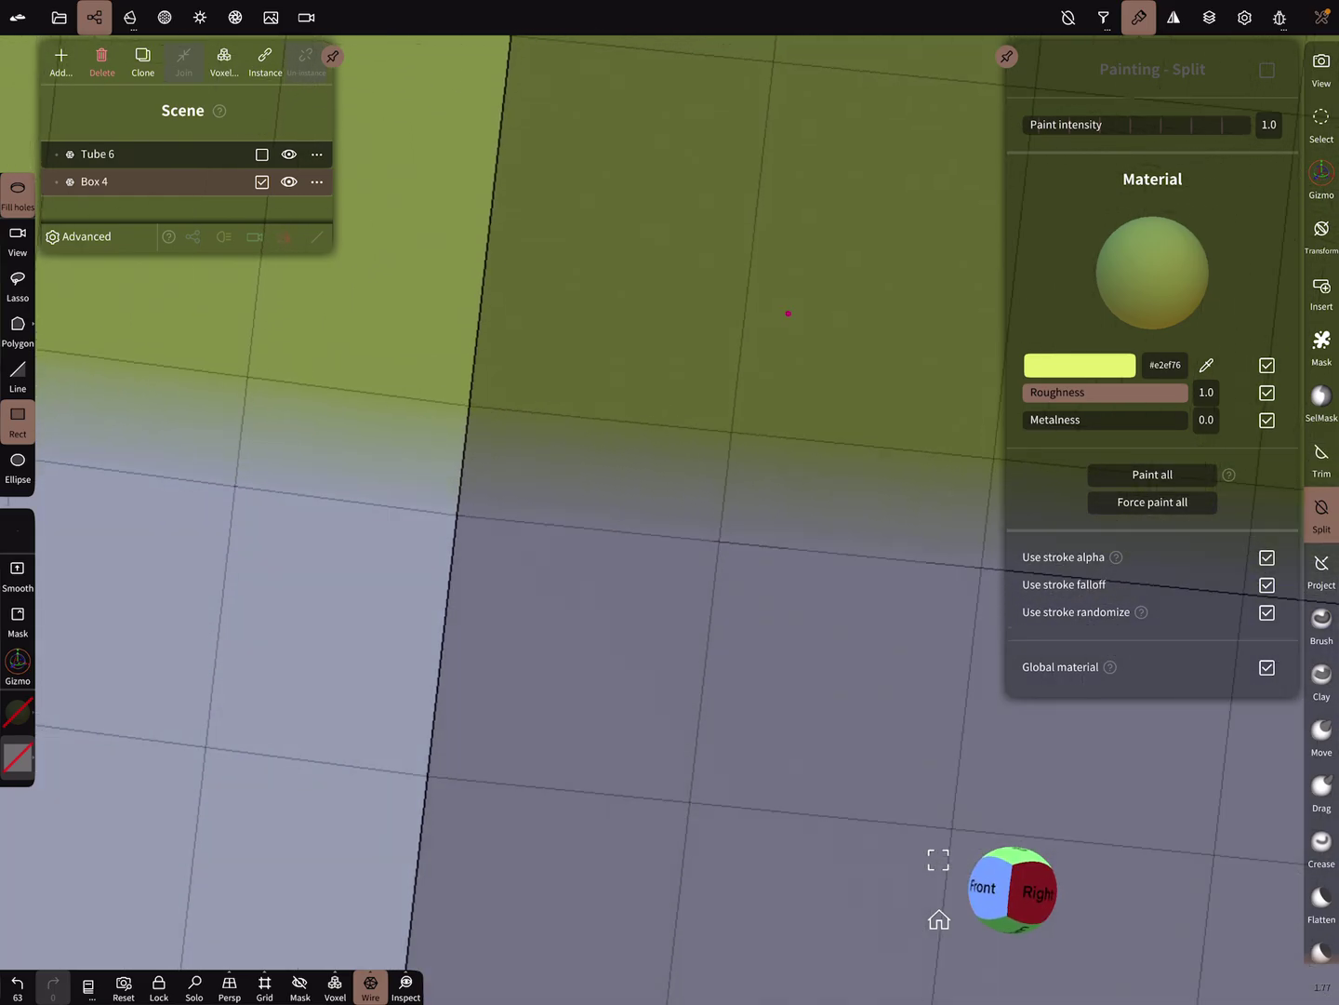
{"action": "left_click_drag", "start_coordinate": [744, 558], "coordinate": [689, 558]}
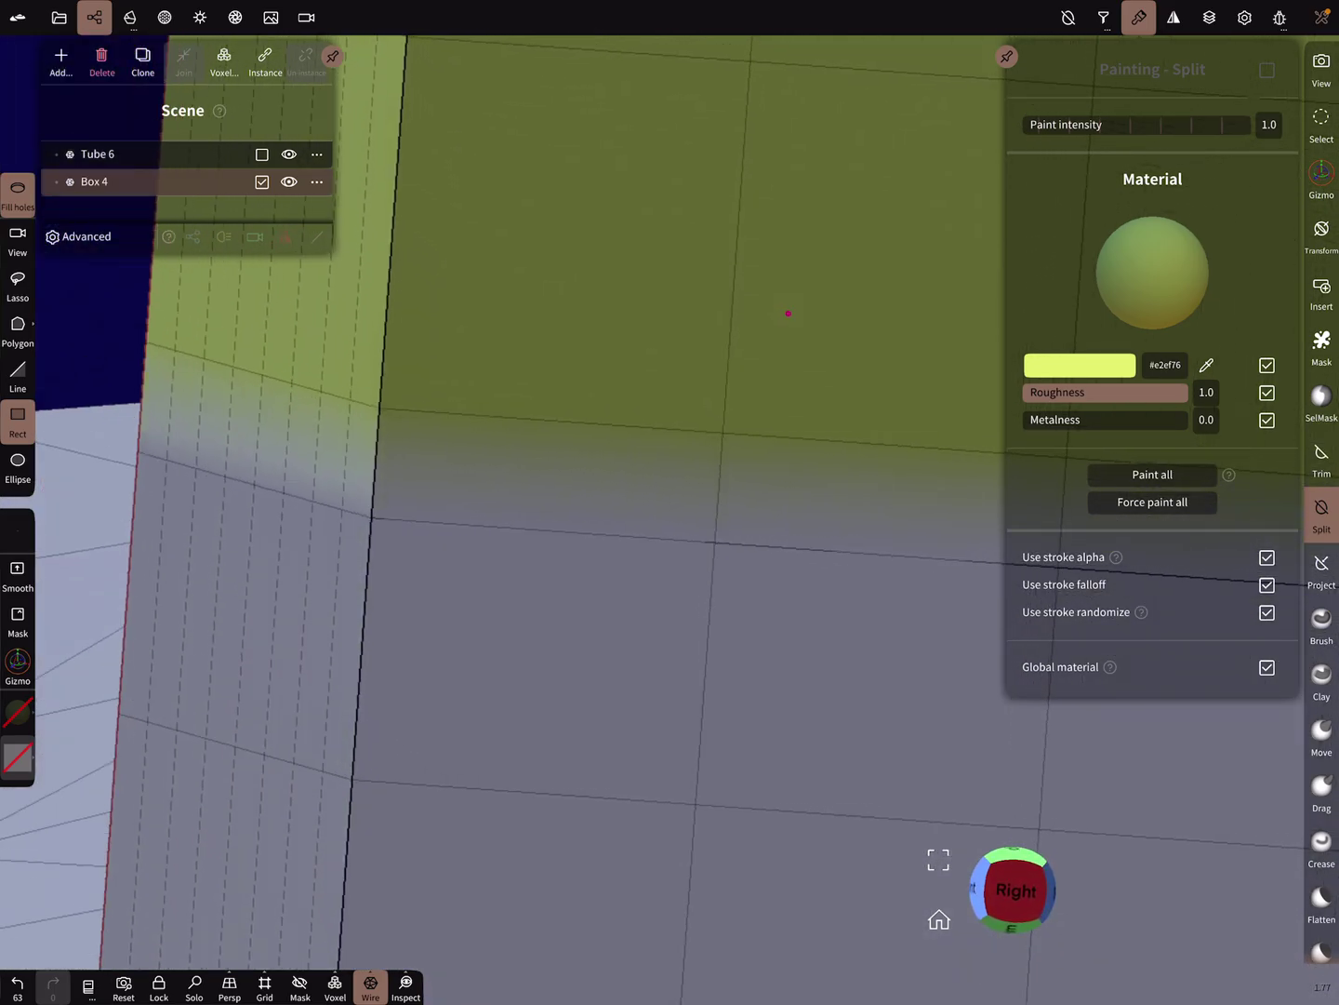
{"action": "left_click_drag", "start_coordinate": [789, 315], "coordinate": [681, 510]}
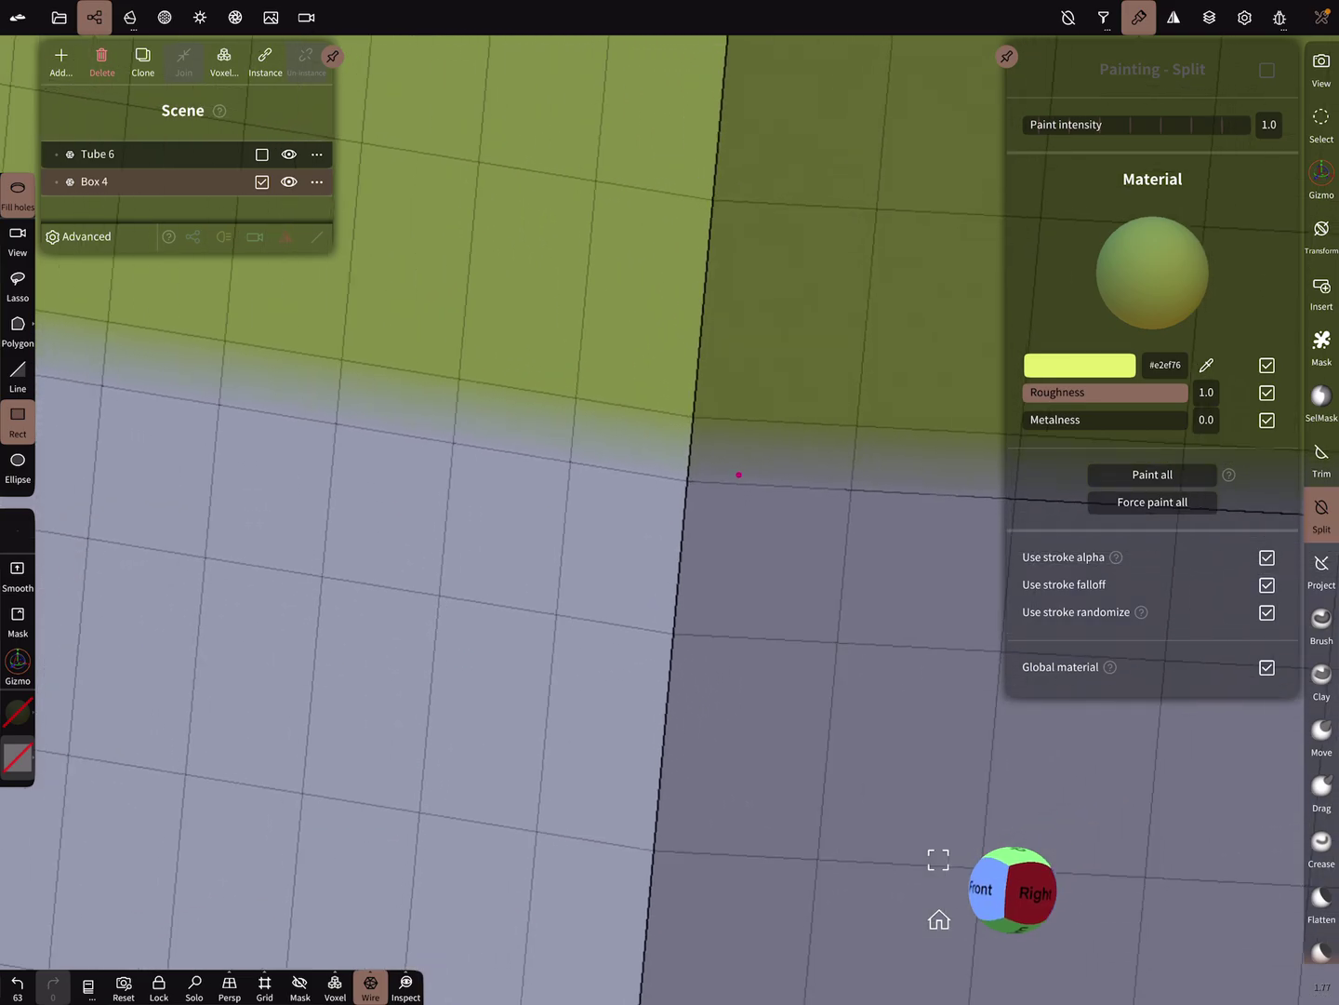
Zoom out, stand the box column upright, and bring up Box 4's options menu
{"action": "scroll", "coordinate": [680, 510], "scroll_direction": "down", "scroll_amount": 3}
{"action": "scroll", "coordinate": [683, 469], "scroll_direction": "down", "scroll_amount": 3}
{"action": "scroll", "coordinate": [638, 448], "scroll_direction": "down", "scroll_amount": 3}
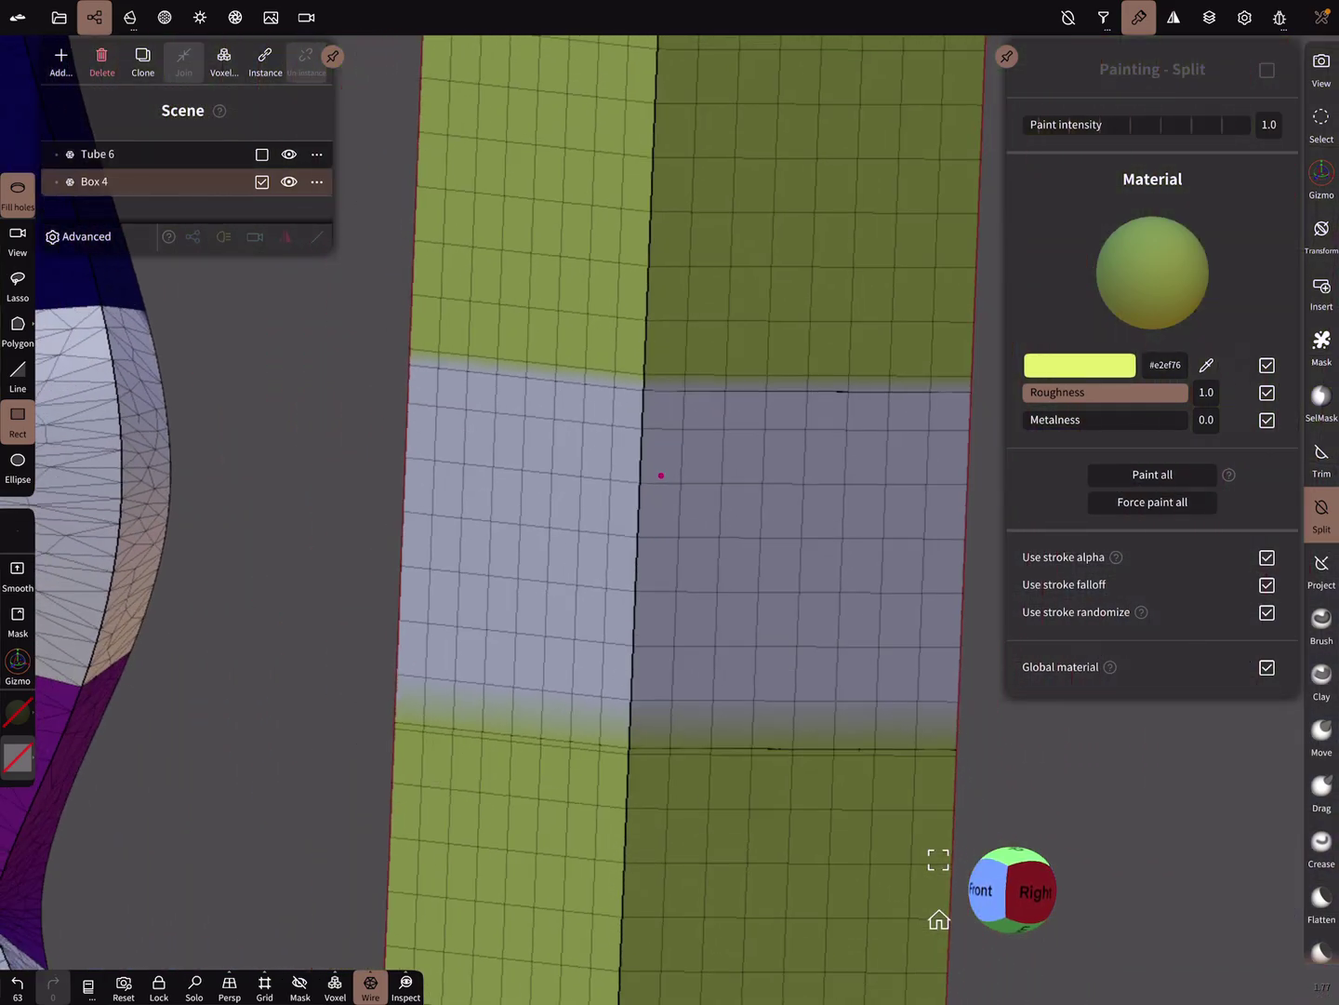
{"action": "scroll", "coordinate": [661, 473], "scroll_direction": "down", "scroll_amount": 3}
{"action": "scroll", "coordinate": [651, 502], "scroll_direction": "down", "scroll_amount": 3}
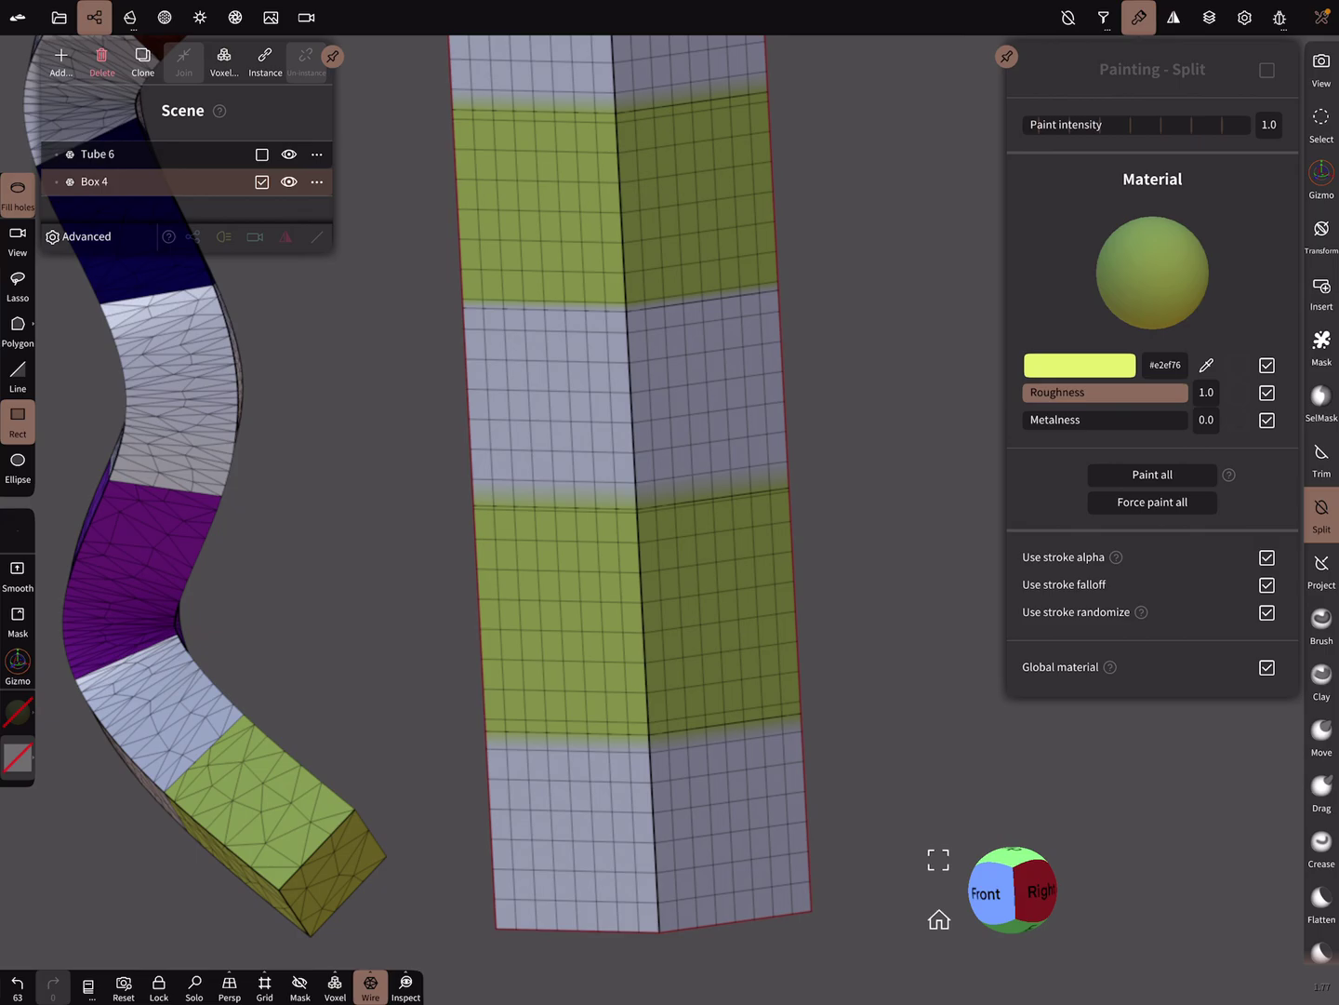
{"action": "left_click_drag", "start_coordinate": [784, 432], "coordinate": [706, 470]}
{"action": "scroll", "coordinate": [706, 470], "scroll_direction": "up", "scroll_amount": 3}
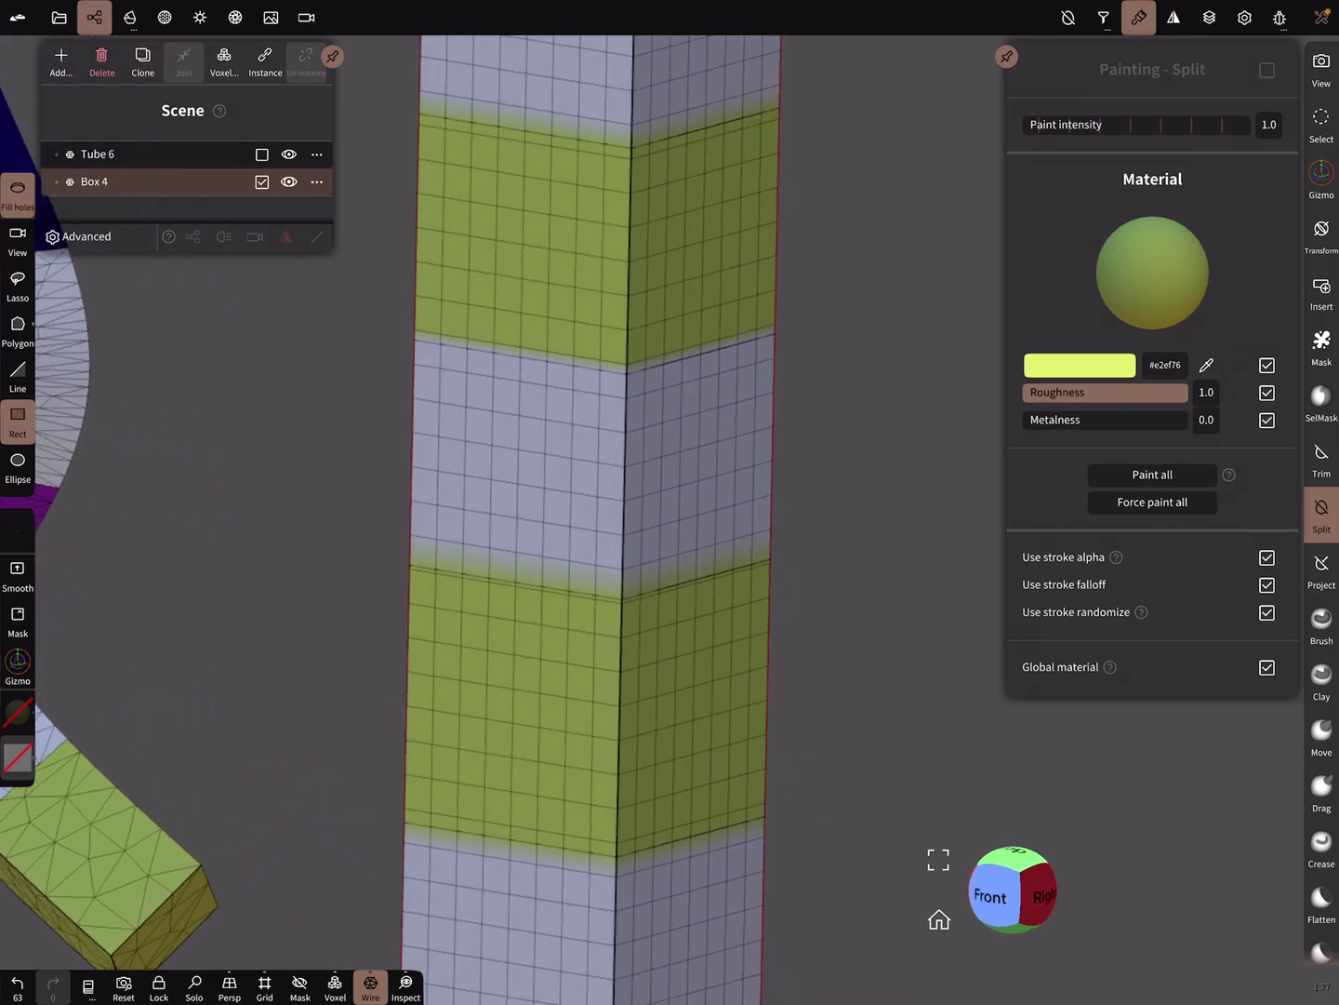
{"action": "left_click", "coordinate": [315, 182]}
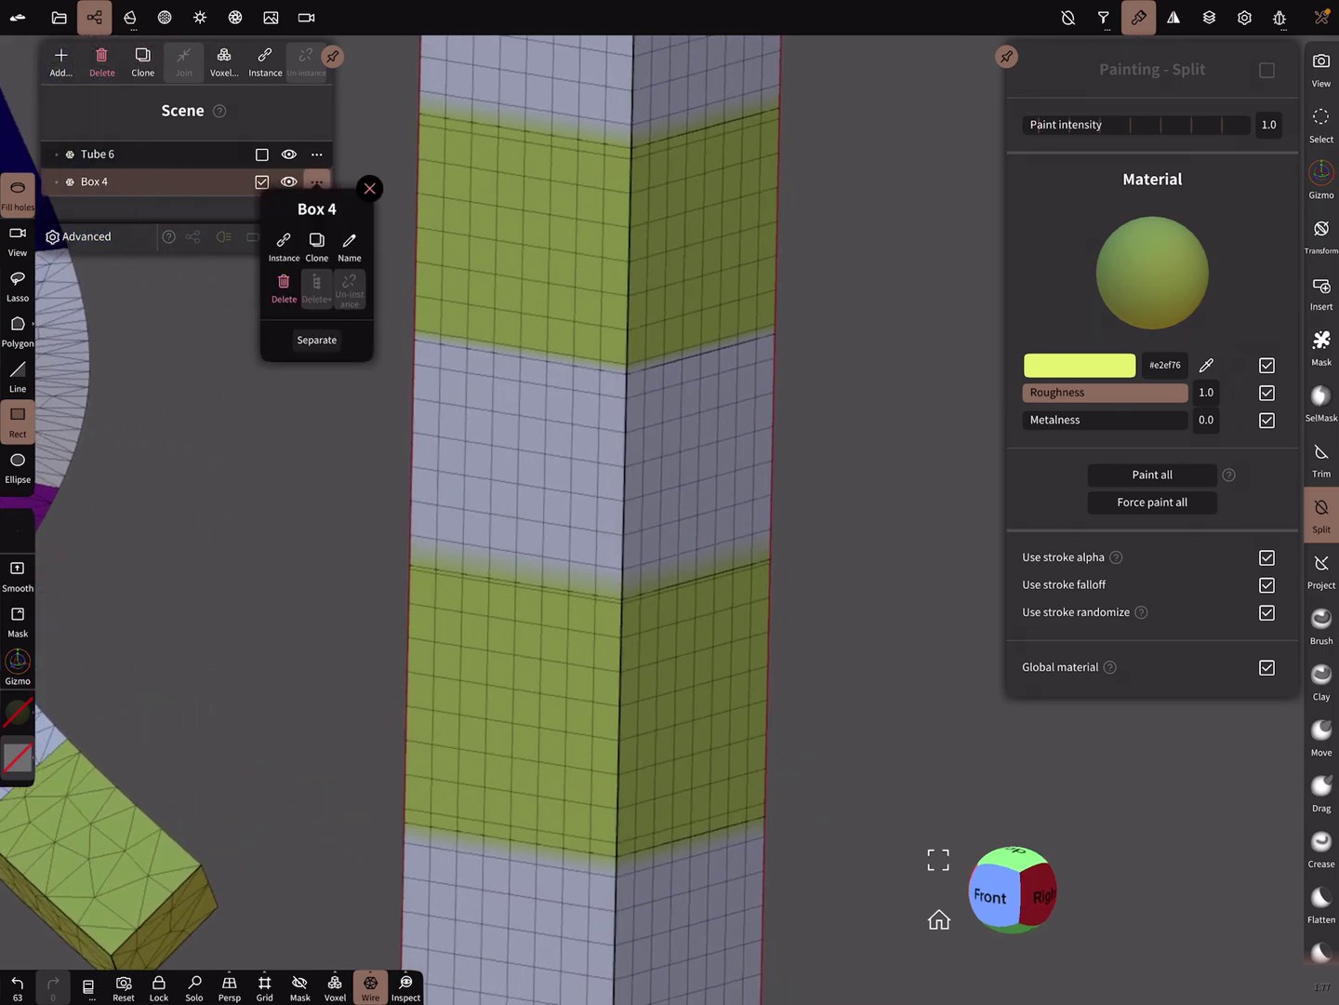
Try to separate Box 4, which fails with an 'only one part' warning
{"action": "left_click", "coordinate": [316, 339]}
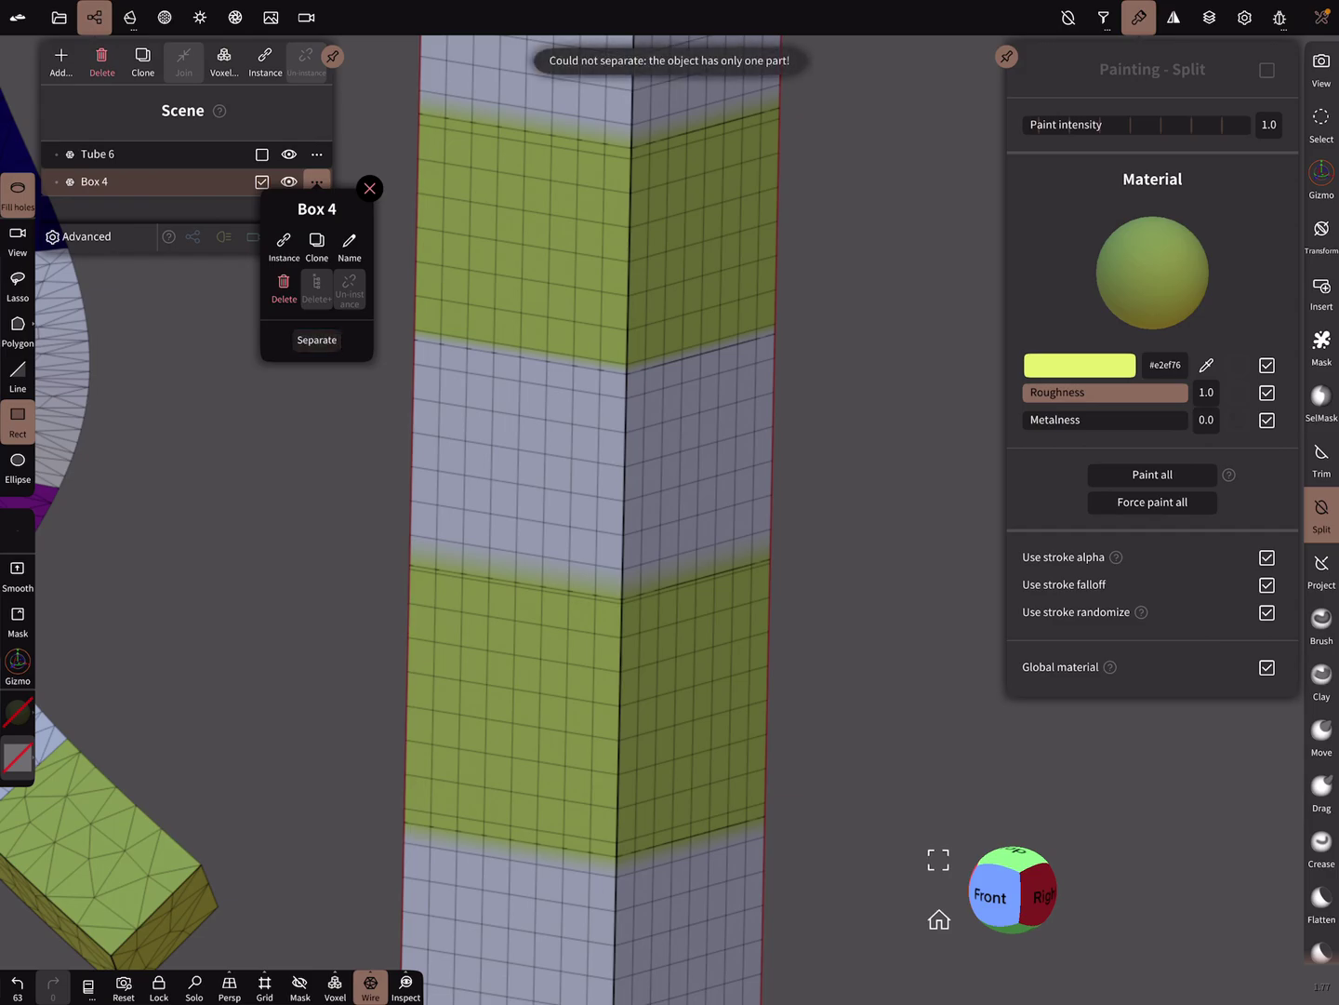
{"action": "left_click_drag", "start_coordinate": [596, 502], "coordinate": [522, 521]}
{"action": "scroll", "coordinate": [631, 428], "scroll_direction": "down", "scroll_amount": 3}
{"action": "left_click_drag", "start_coordinate": [837, 465], "coordinate": [791, 474]}
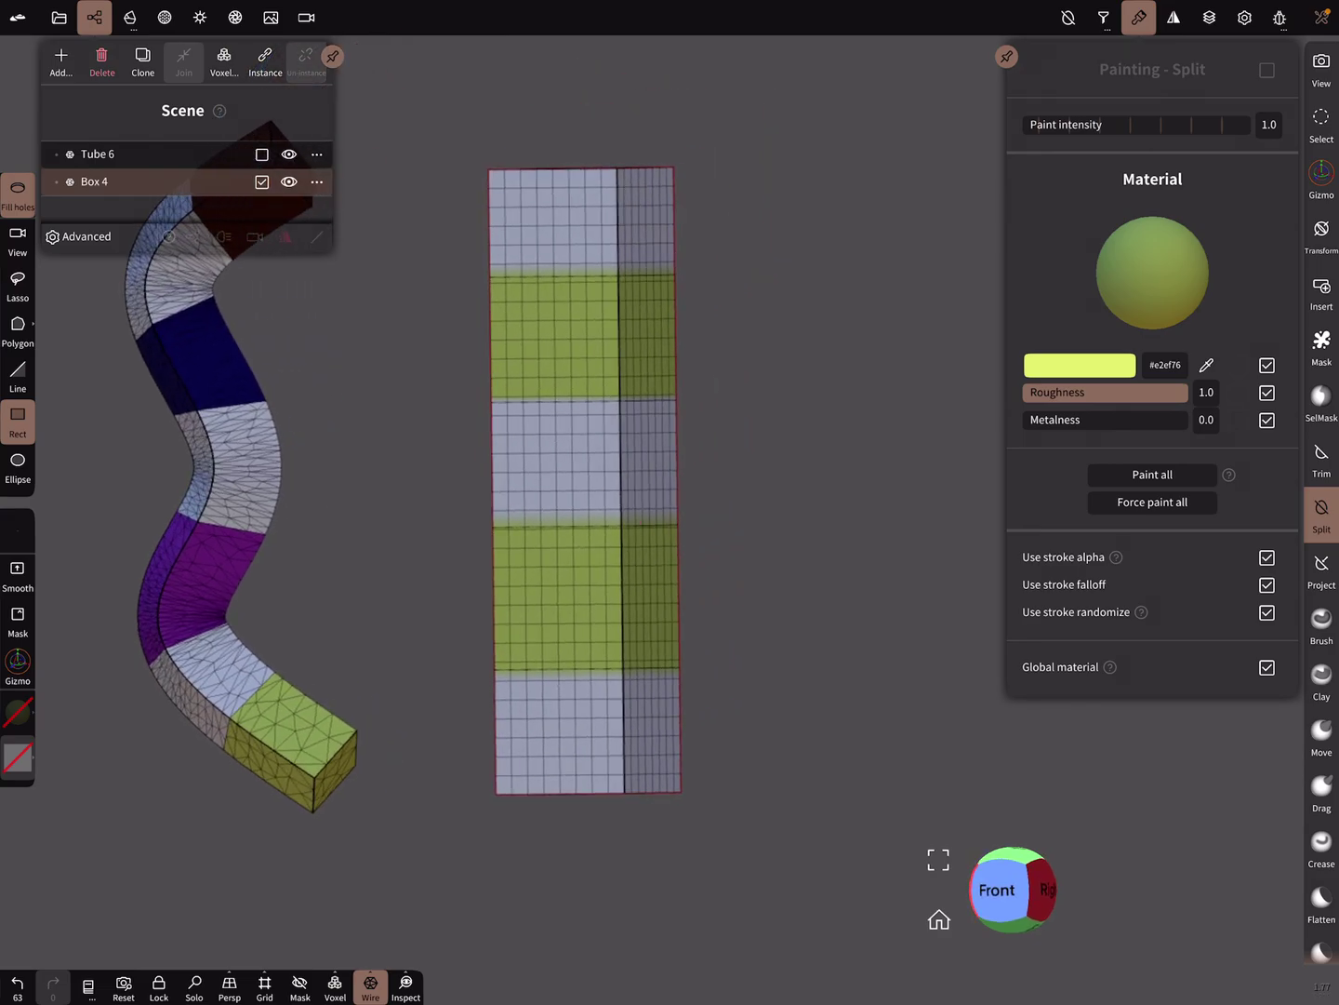
Undo the join, restoring five separate box sections with crisp stripe edges
{"action": "key", "text": "ctrl+z"}
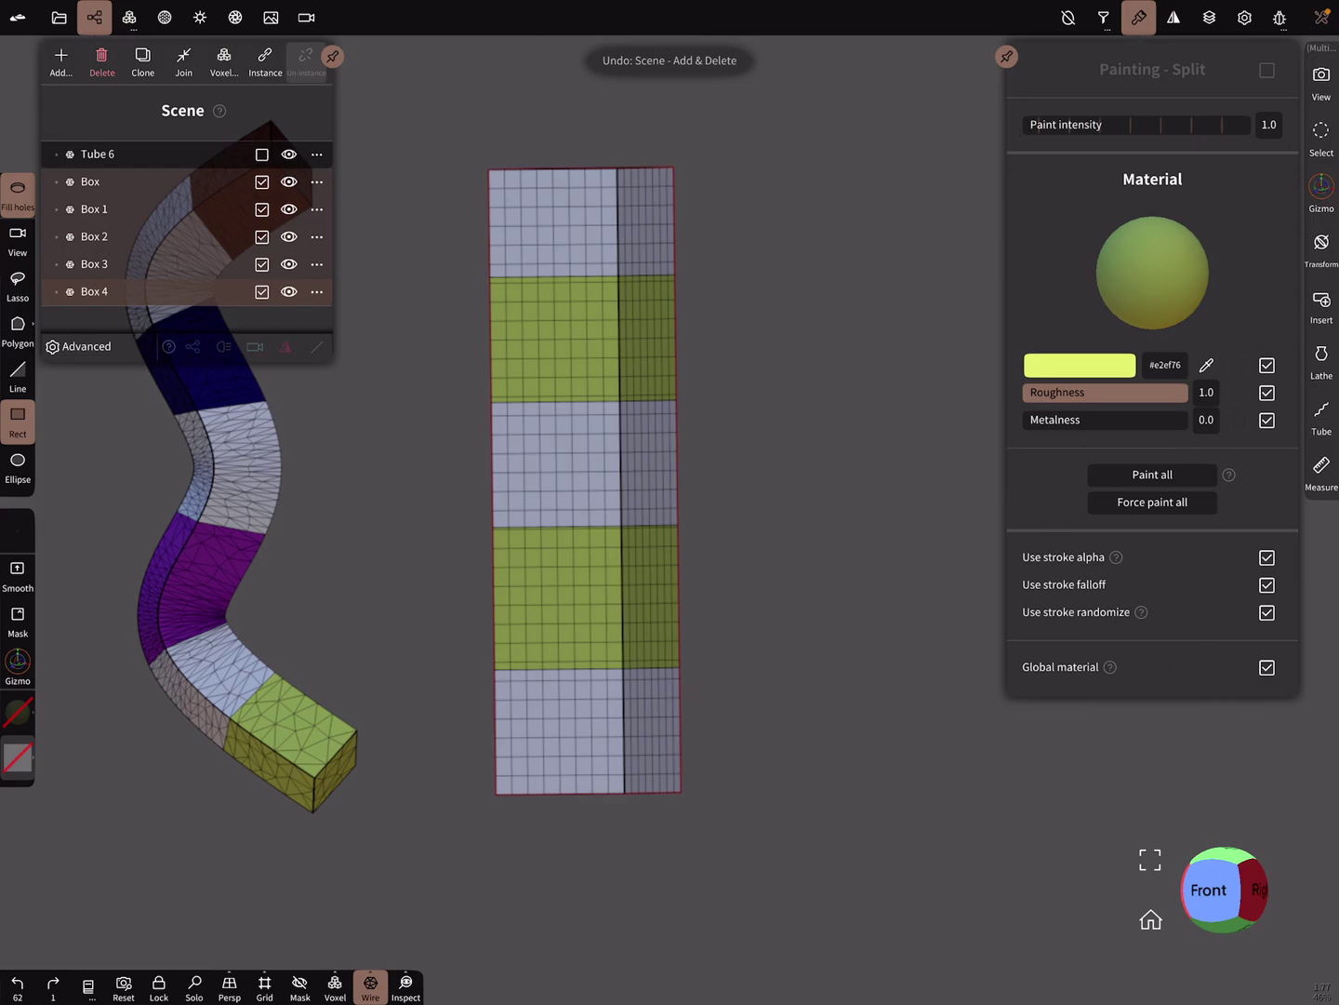
{"action": "mouse_move", "coordinate": [837, 558]}
{"action": "left_mouse_down"}
{"action": "mouse_move", "coordinate": [800, 568]}
{"action": "mouse_move", "coordinate": [819, 557]}
{"action": "mouse_move", "coordinate": [898, 577]}
{"action": "left_mouse_up"}
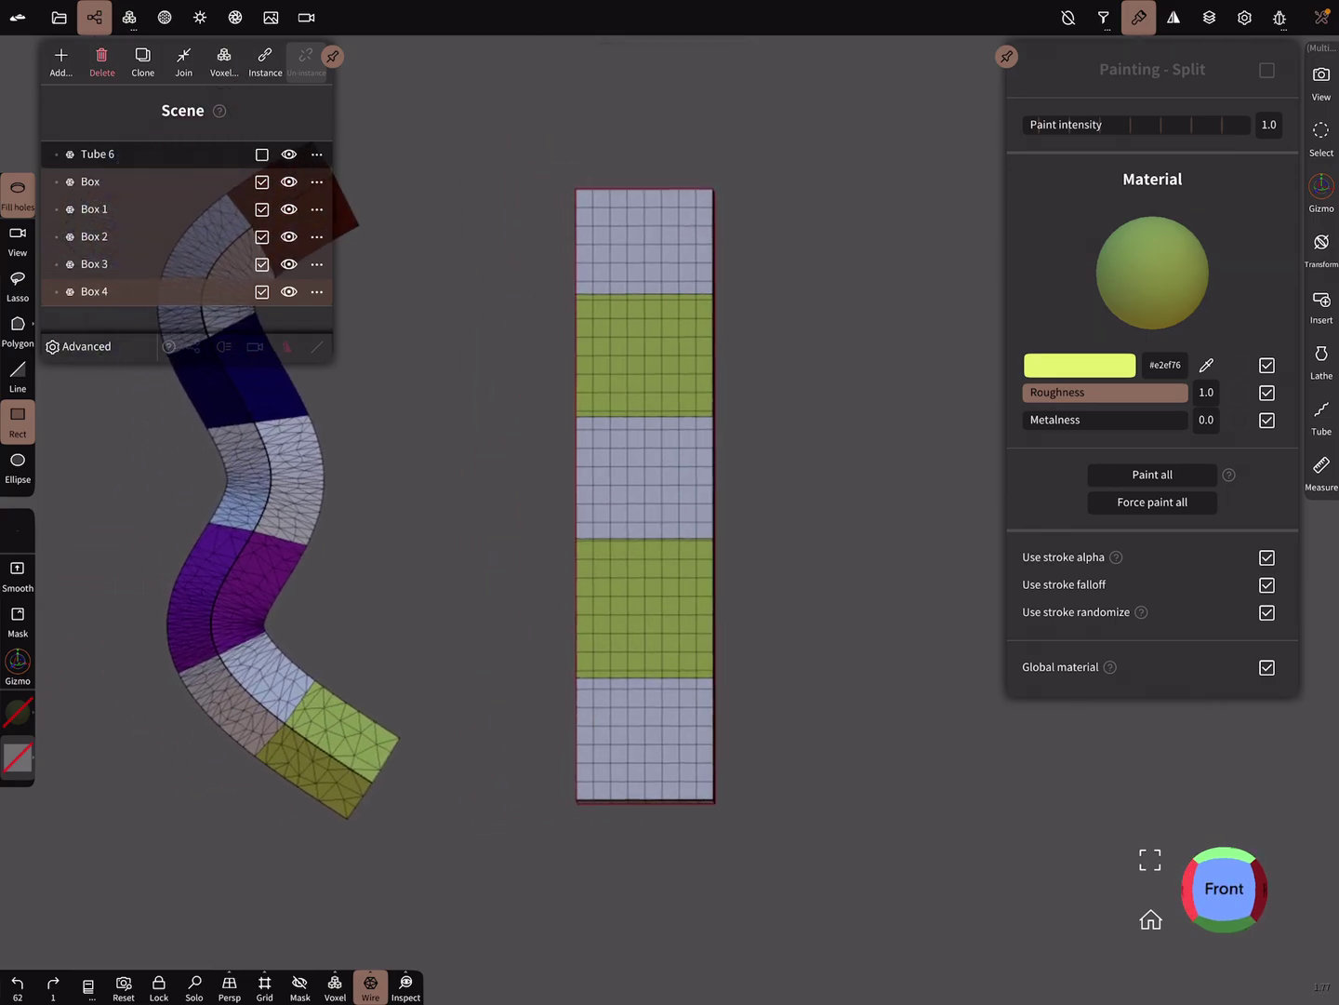
{"action": "left_click", "coordinate": [58, 16]}
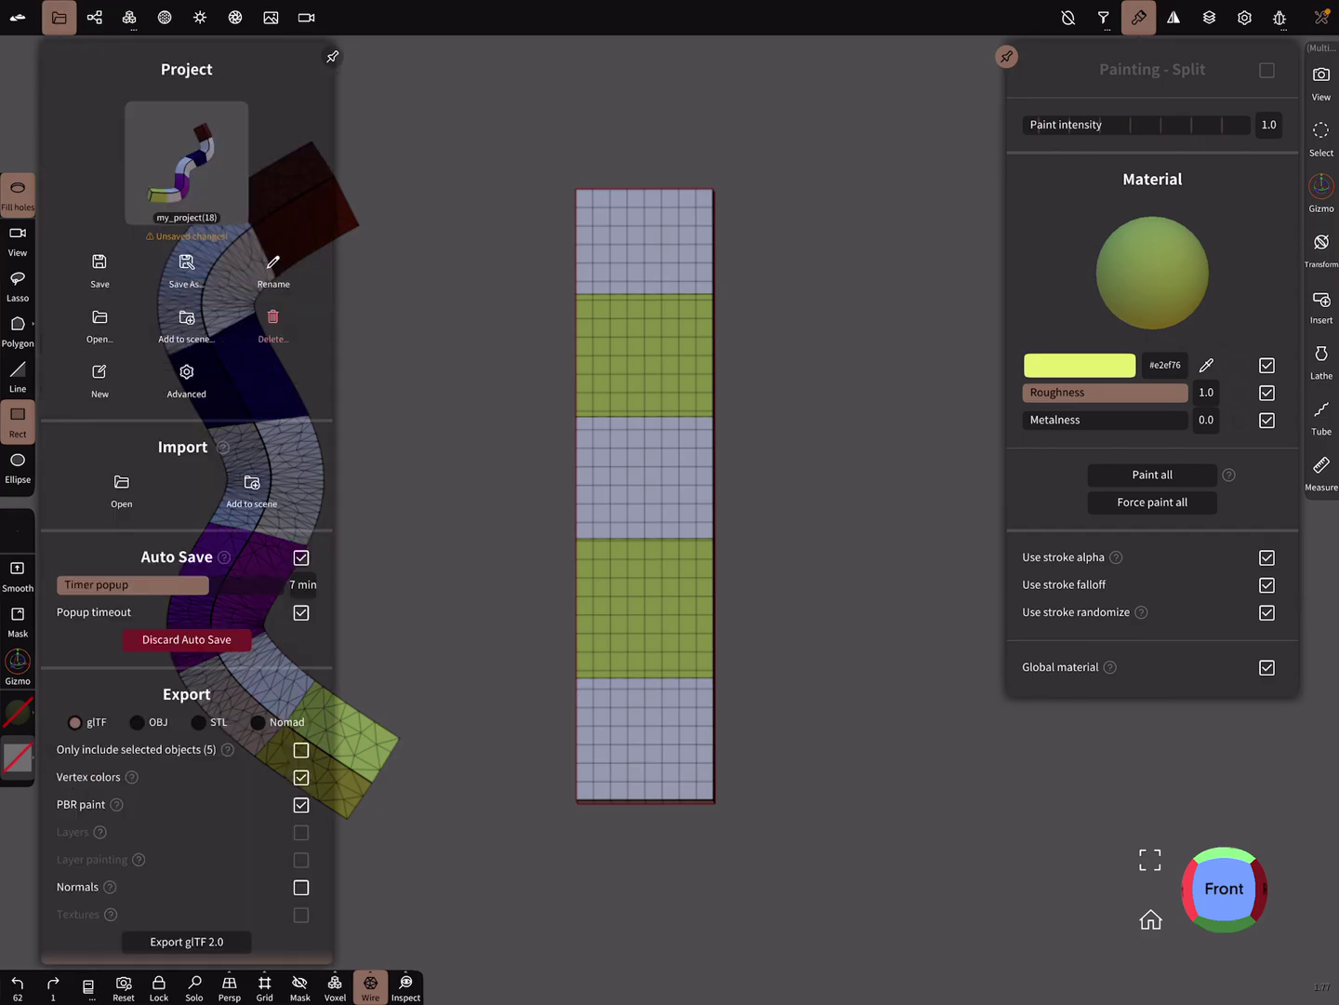
{"action": "left_click_drag", "start_coordinate": [651, 558], "coordinate": [958, 569]}
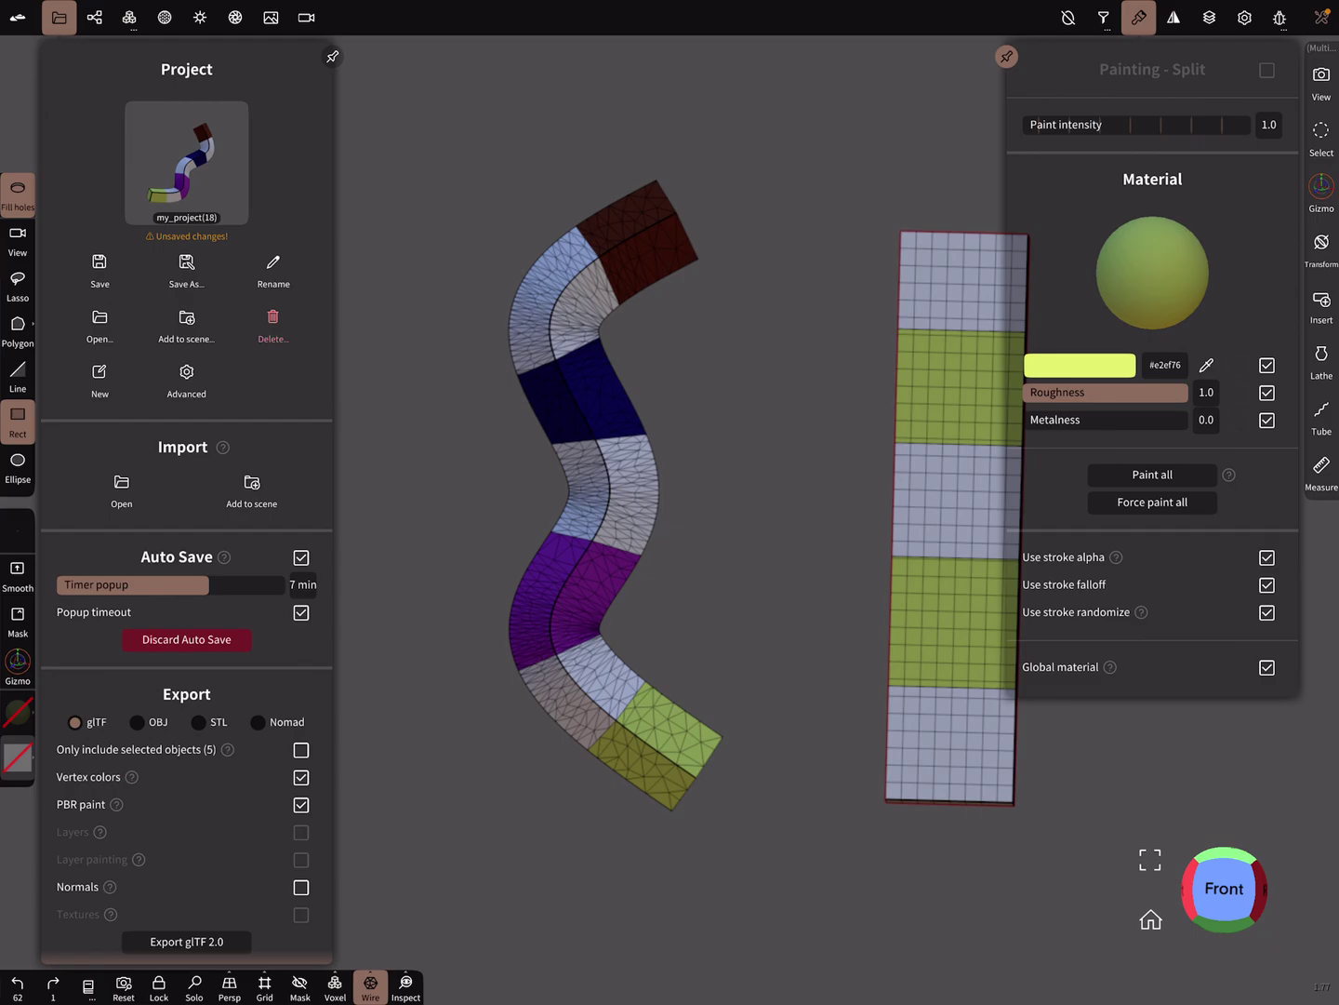
Enable Keep topology in the Advanced import options, reviewing its explanation
{"action": "left_click", "coordinate": [186, 373]}
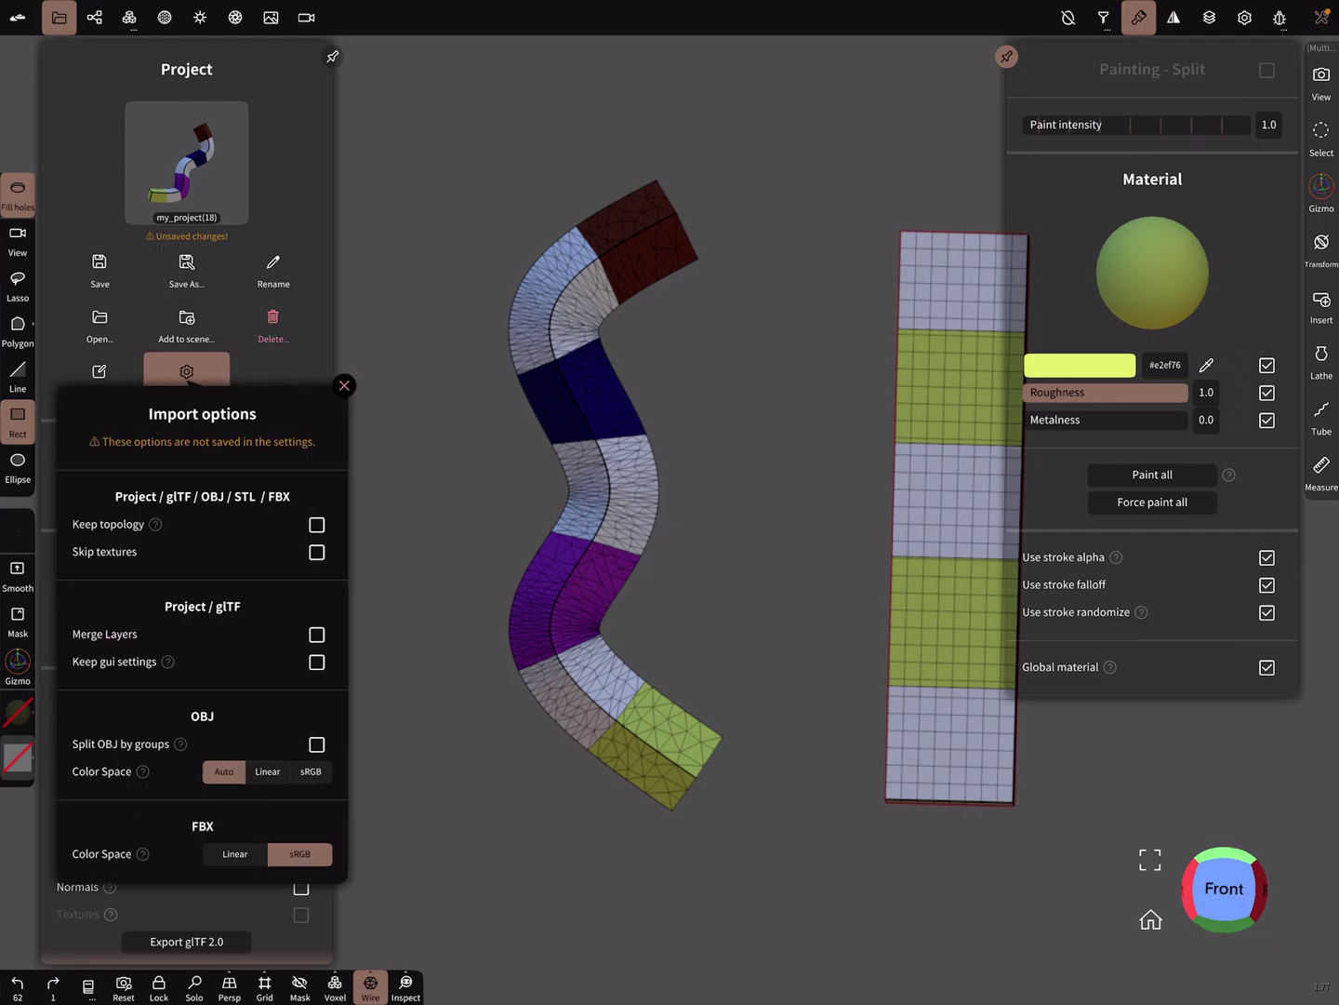
{"action": "left_click", "coordinate": [155, 524]}
{"action": "left_click", "coordinate": [316, 524]}
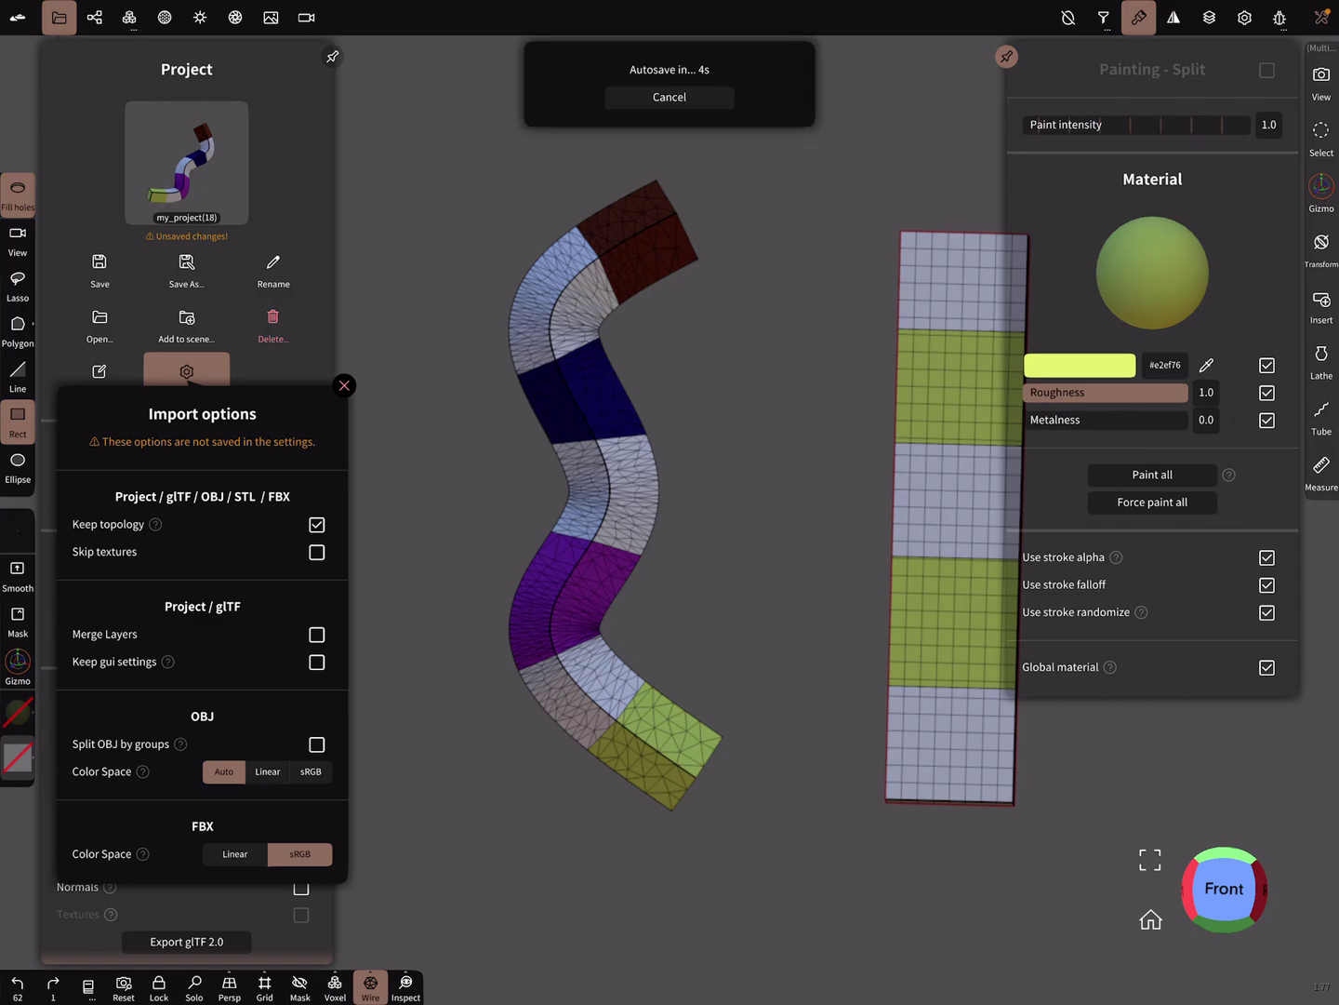
{"action": "left_click", "coordinate": [155, 524]}
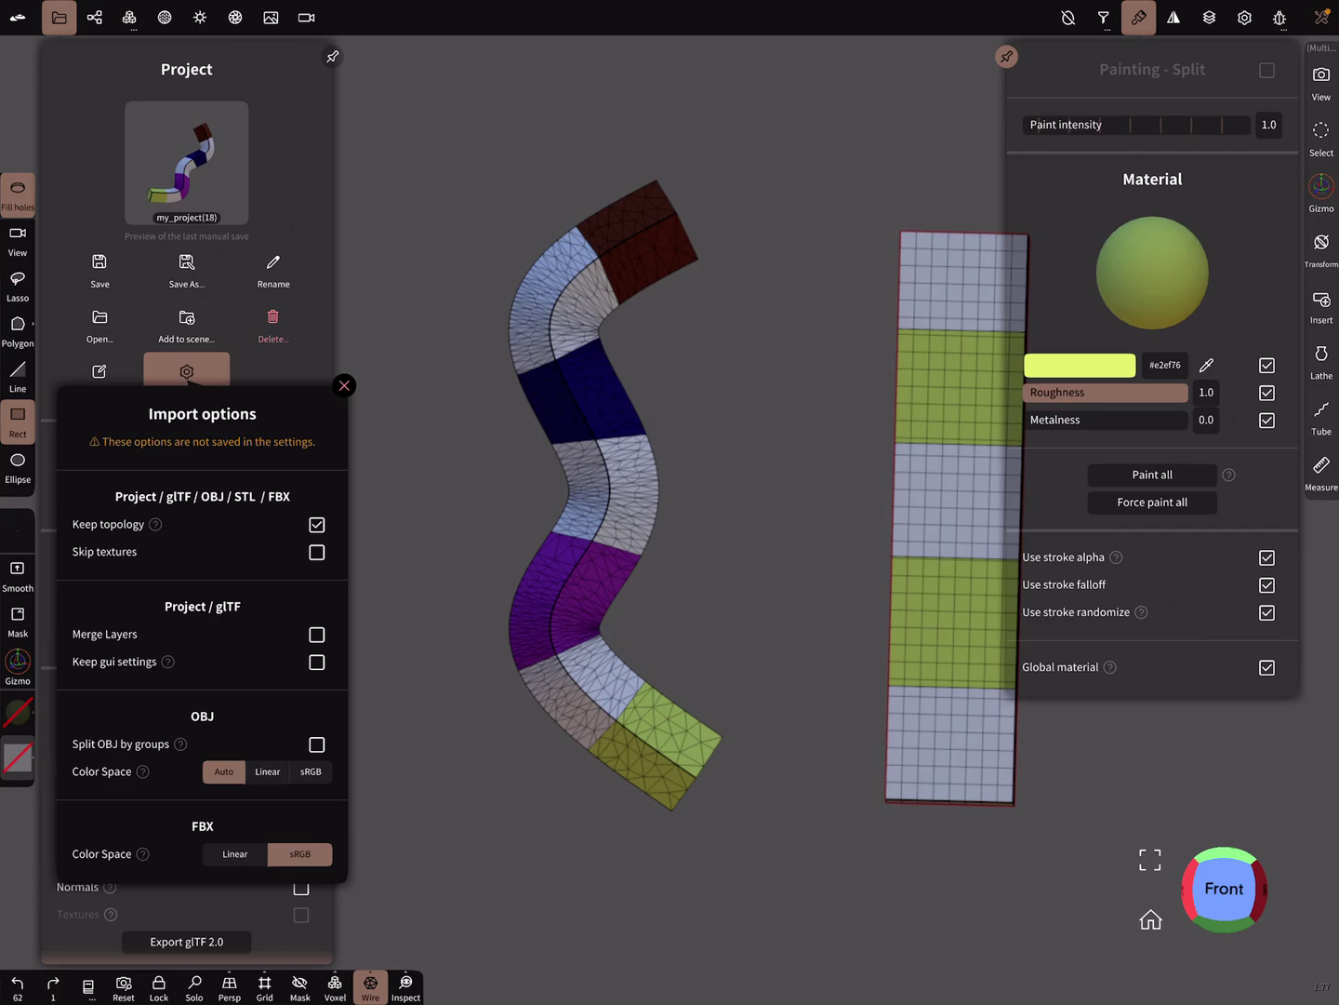
Close the import options and project settings, then orbit to view the box
{"action": "left_click", "coordinate": [344, 385]}
{"action": "left_click", "coordinate": [58, 17]}
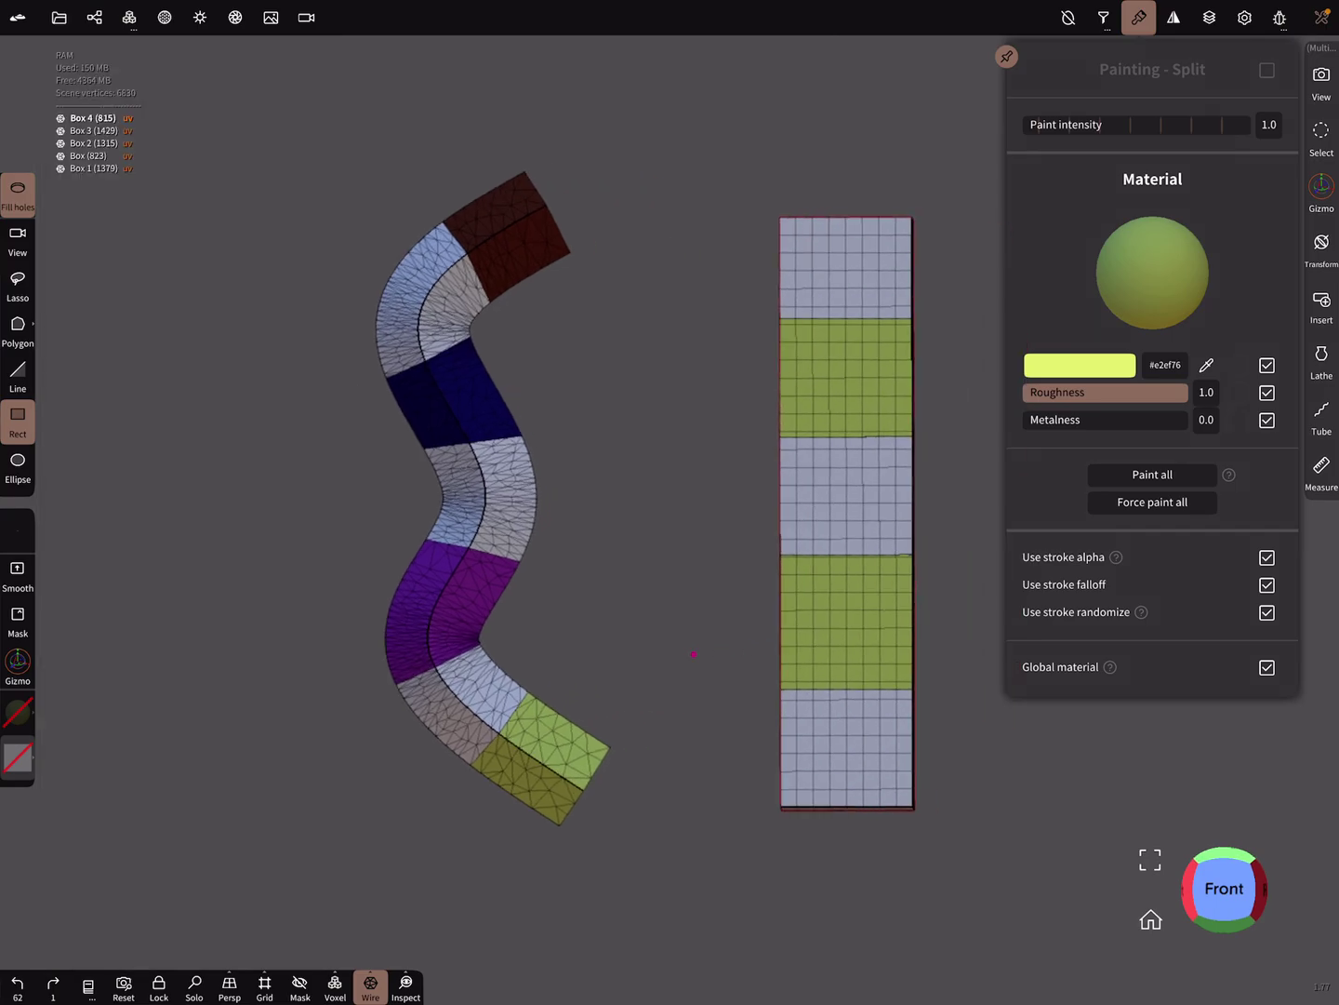
{"action": "left_click_drag", "start_coordinate": [744, 512], "coordinate": [465, 511]}
{"action": "left_click_drag", "start_coordinate": [837, 465], "coordinate": [800, 558]}
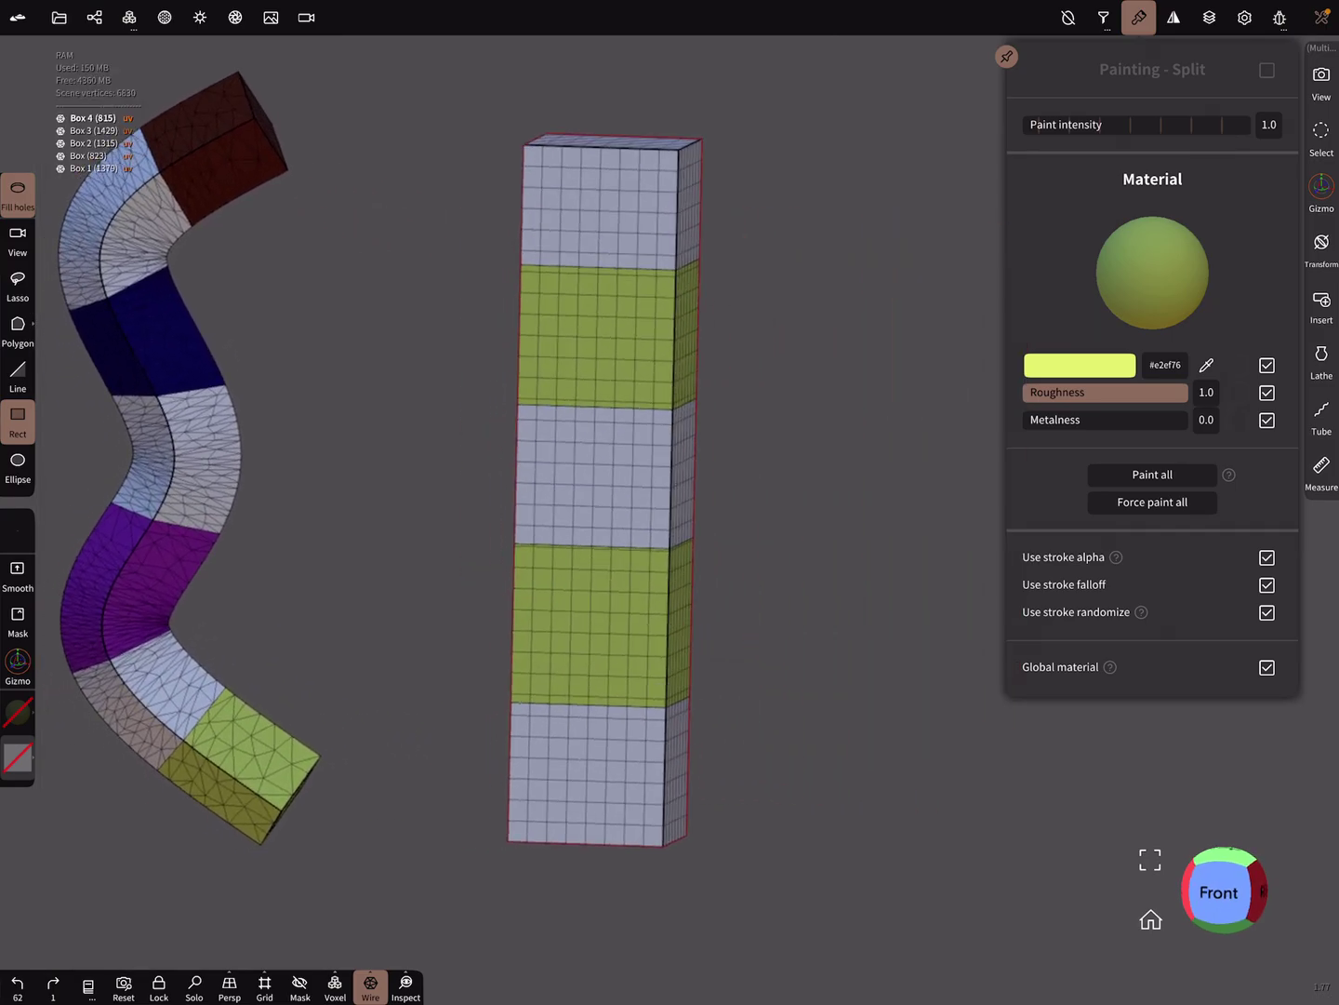
Select Box through Box 4 in the Scene list and join them
{"action": "left_click", "coordinate": [94, 17]}
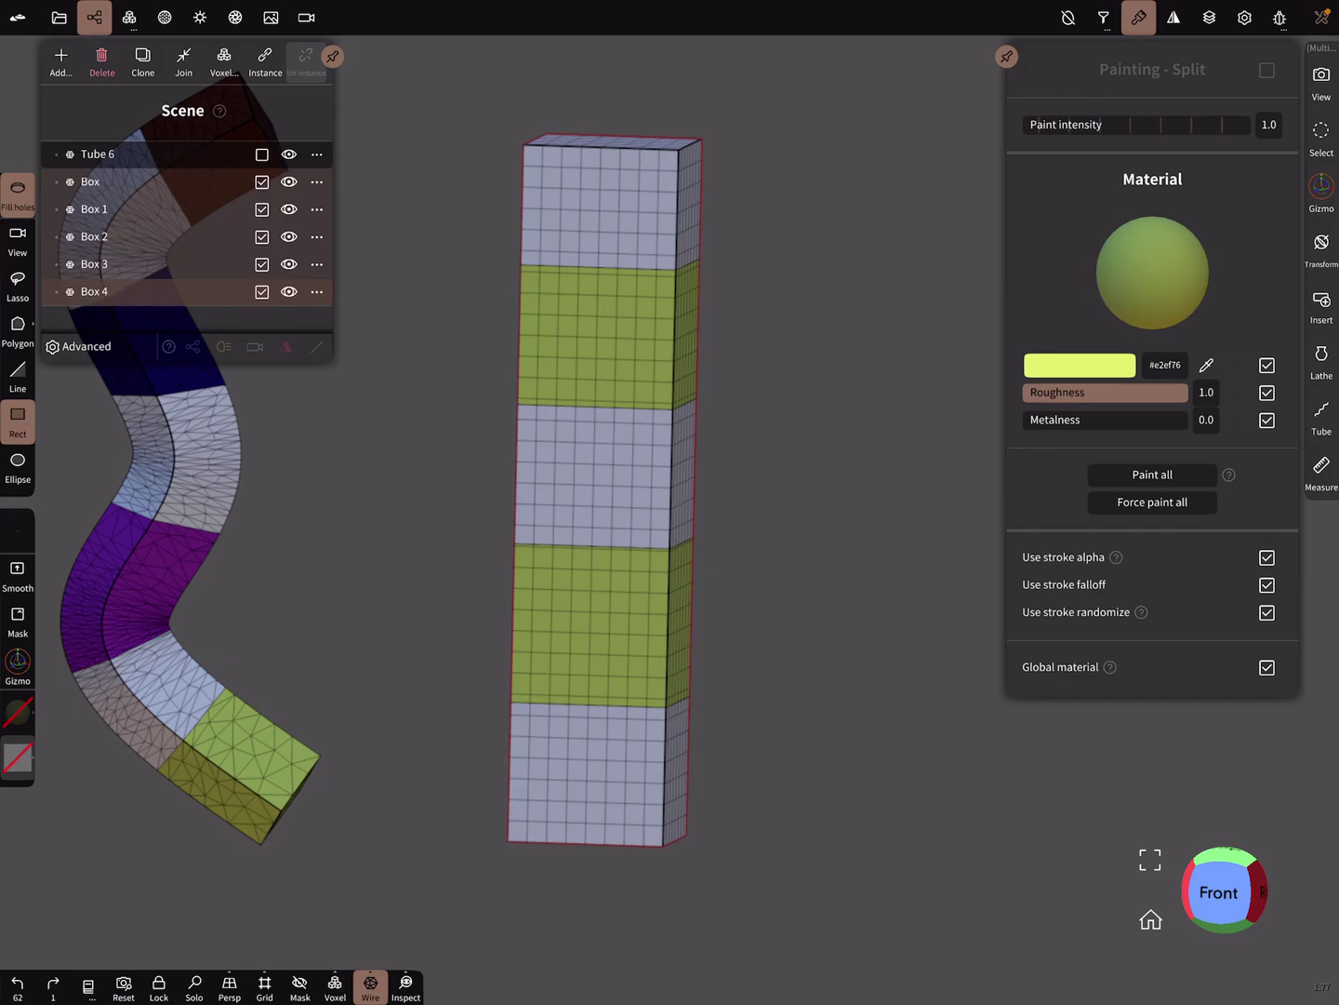
{"action": "left_click", "coordinate": [90, 182]}
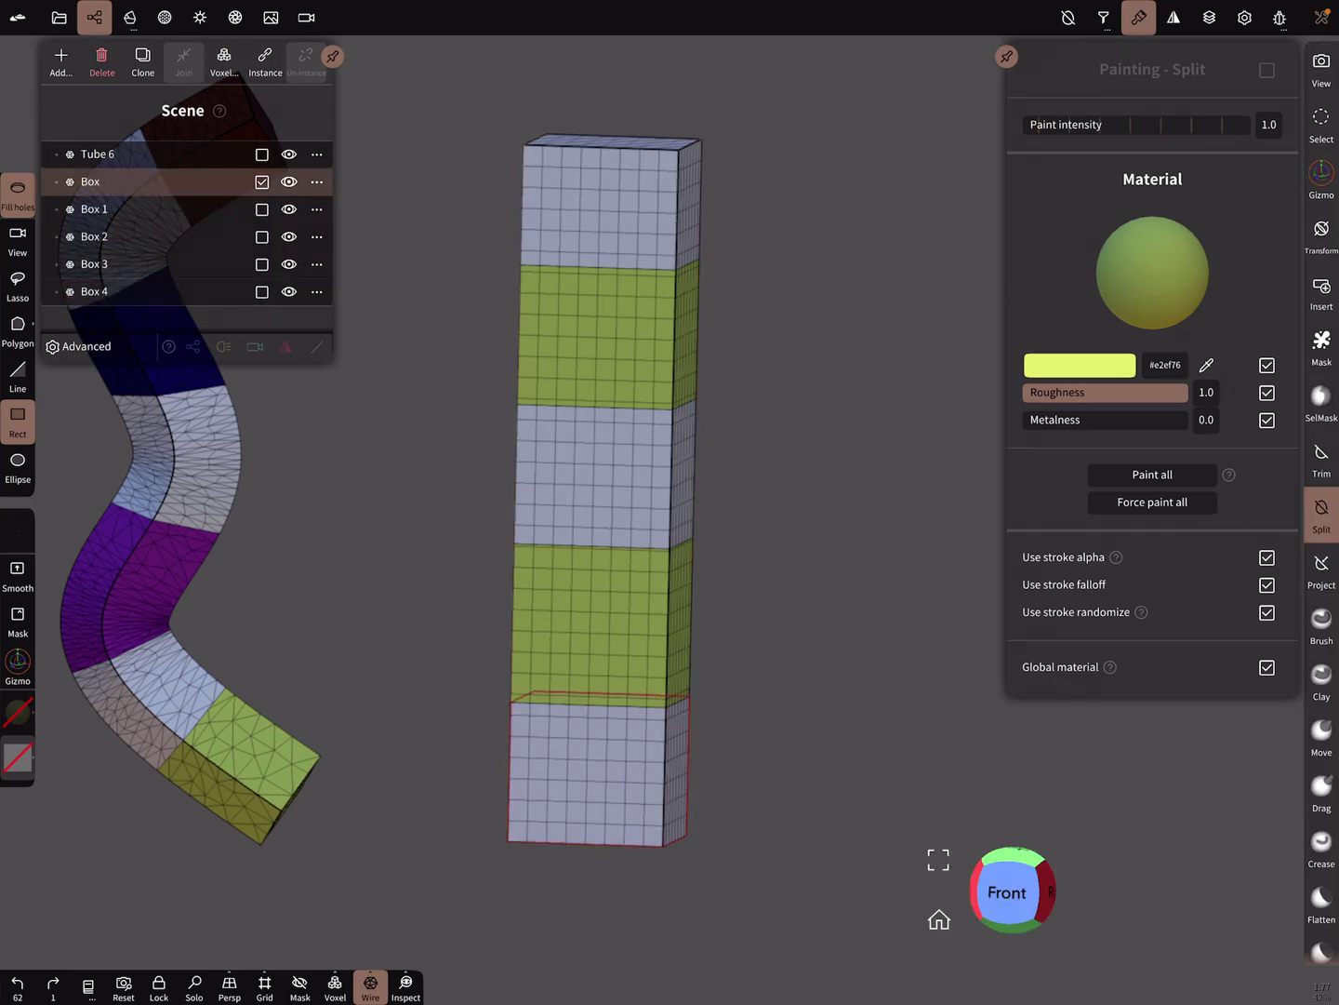
{"action": "left_click_drag", "start_coordinate": [262, 210], "coordinate": [261, 290]}
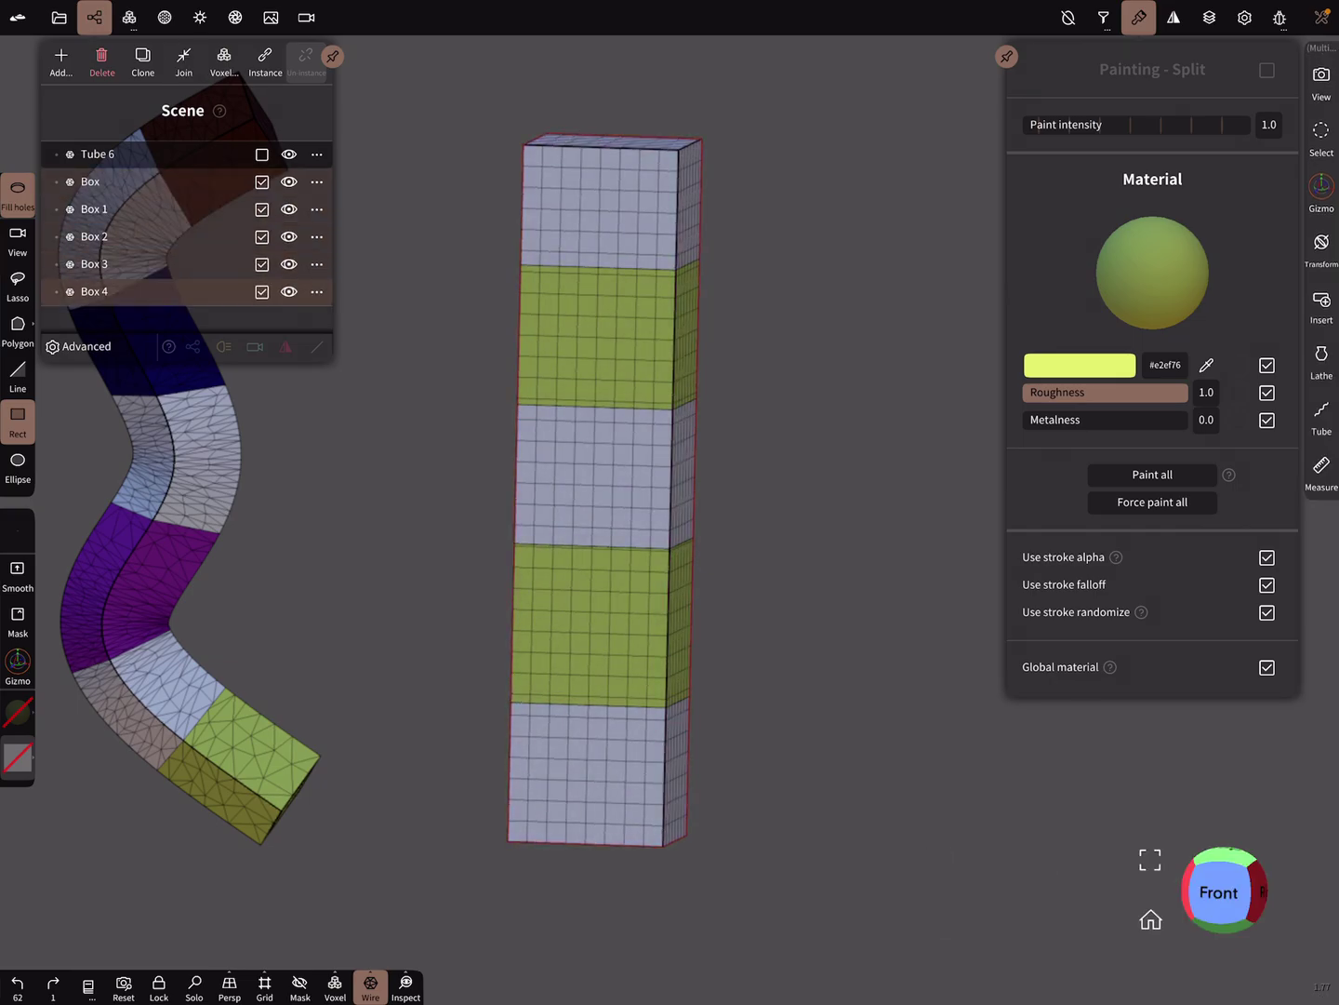
{"action": "left_click", "coordinate": [183, 62]}
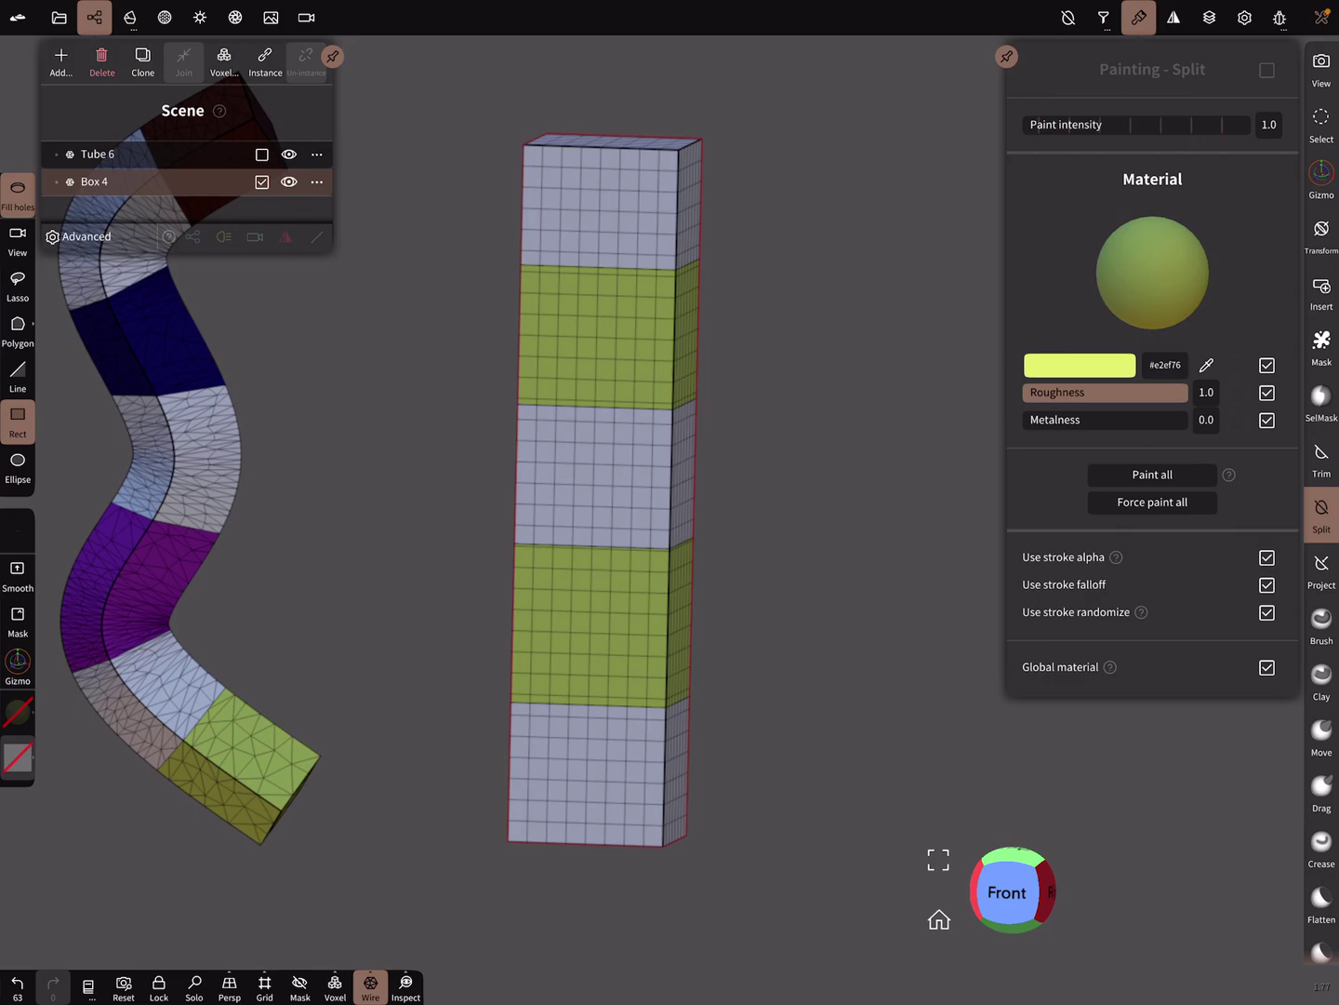
Turn off Wire and inspect Box 4's sharp green and white bands from several angles
{"action": "scroll", "coordinate": [690, 616], "scroll_direction": "up", "scroll_amount": 5}
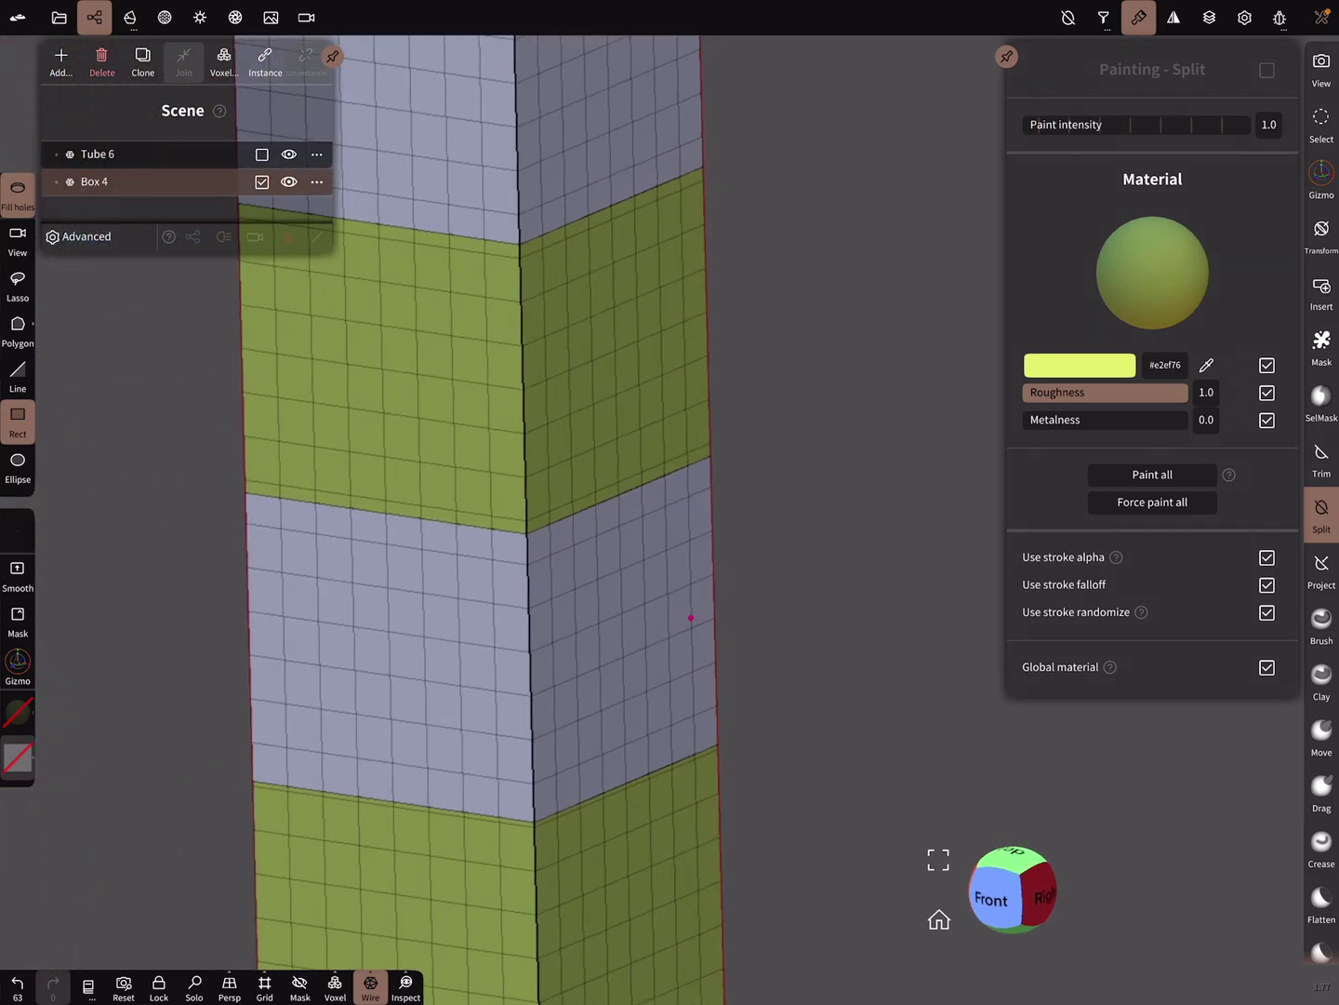
{"action": "scroll", "coordinate": [691, 616], "scroll_direction": "down", "scroll_amount": 5}
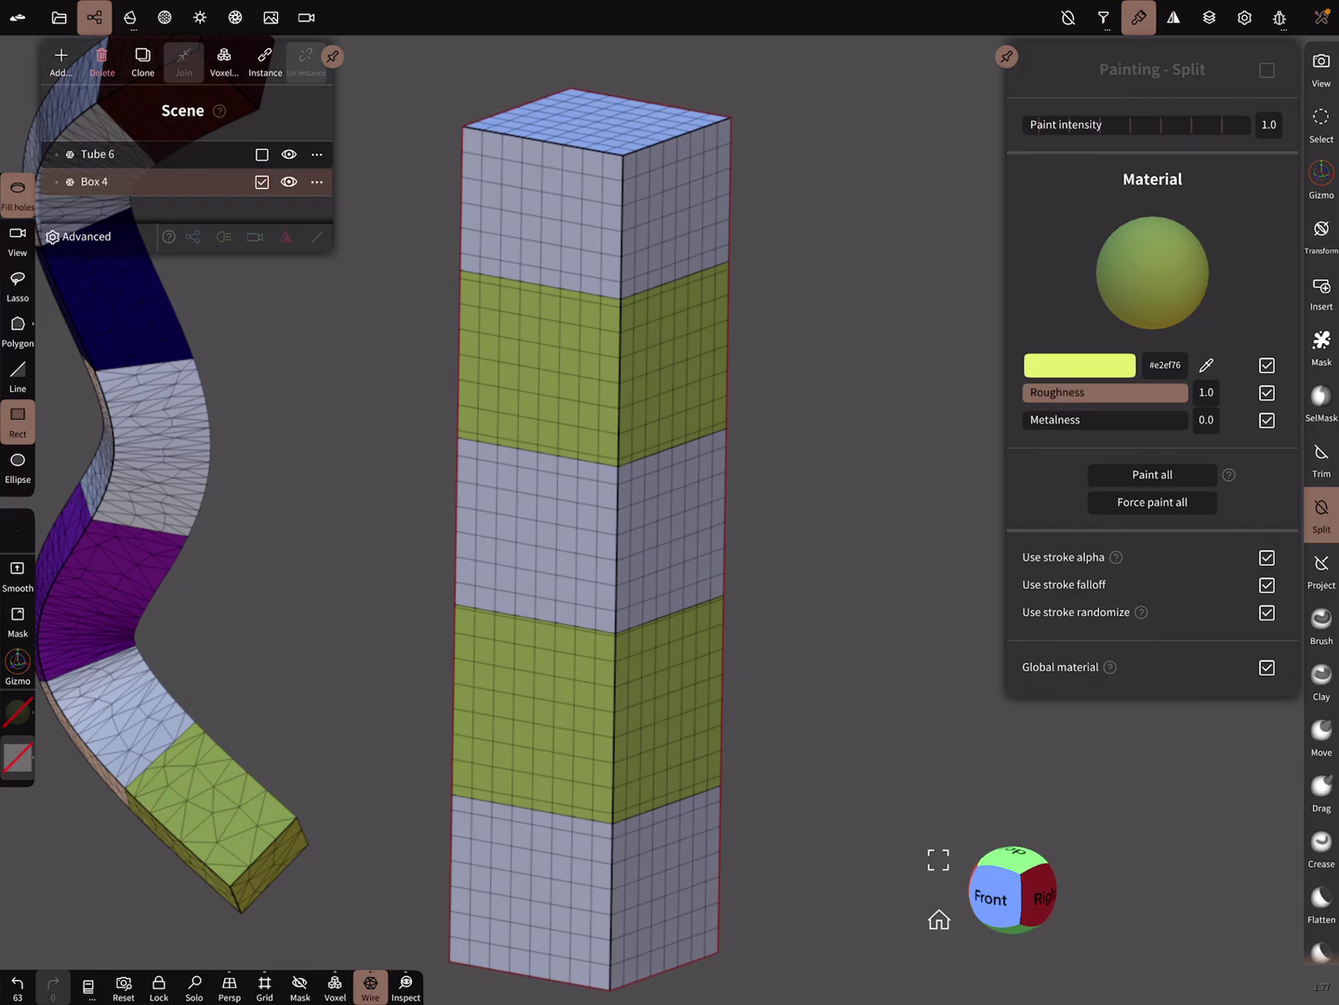
{"action": "left_click", "coordinate": [371, 989]}
{"action": "scroll", "coordinate": [670, 669], "scroll_direction": "up", "scroll_amount": 5}
{"action": "mouse_move", "coordinate": [670, 669]}
{"action": "right_mouse_down"}
{"action": "mouse_move", "coordinate": [629, 618]}
{"action": "mouse_move", "coordinate": [679, 420]}
{"action": "mouse_move", "coordinate": [649, 591]}
{"action": "right_mouse_up"}
{"action": "scroll", "coordinate": [678, 420], "scroll_direction": "down", "scroll_amount": 3}
{"action": "scroll", "coordinate": [652, 511], "scroll_direction": "down", "scroll_amount": 2}
{"action": "scroll", "coordinate": [633, 581], "scroll_direction": "up", "scroll_amount": 1}
{"action": "scroll", "coordinate": [691, 440], "scroll_direction": "up", "scroll_amount": 3}
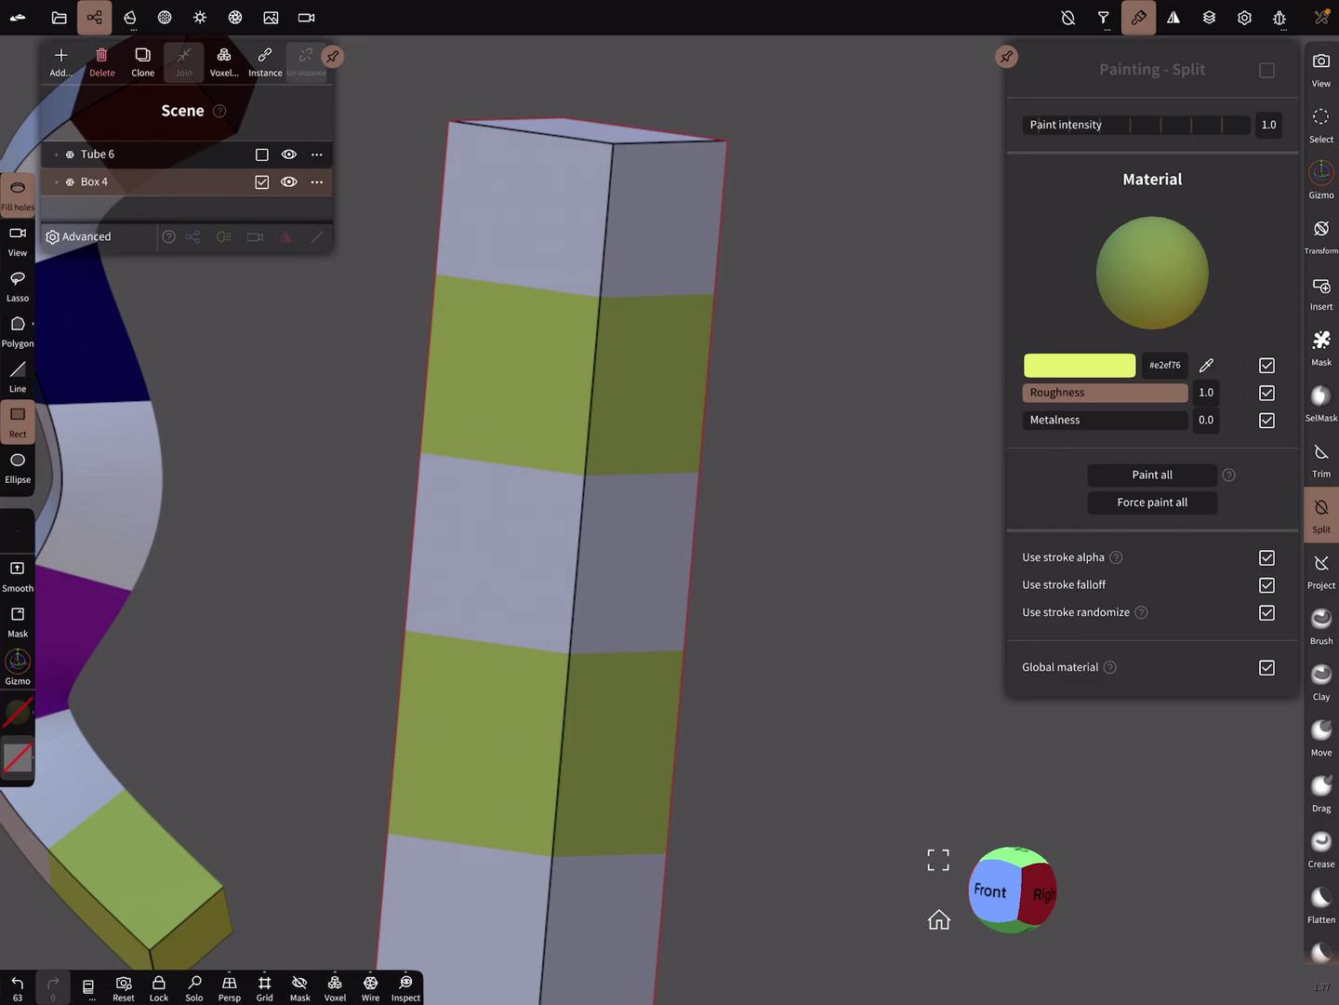
Separate Box 4 into its band pieces, select the upper green band, and inspect from above
{"action": "left_click", "coordinate": [316, 180]}
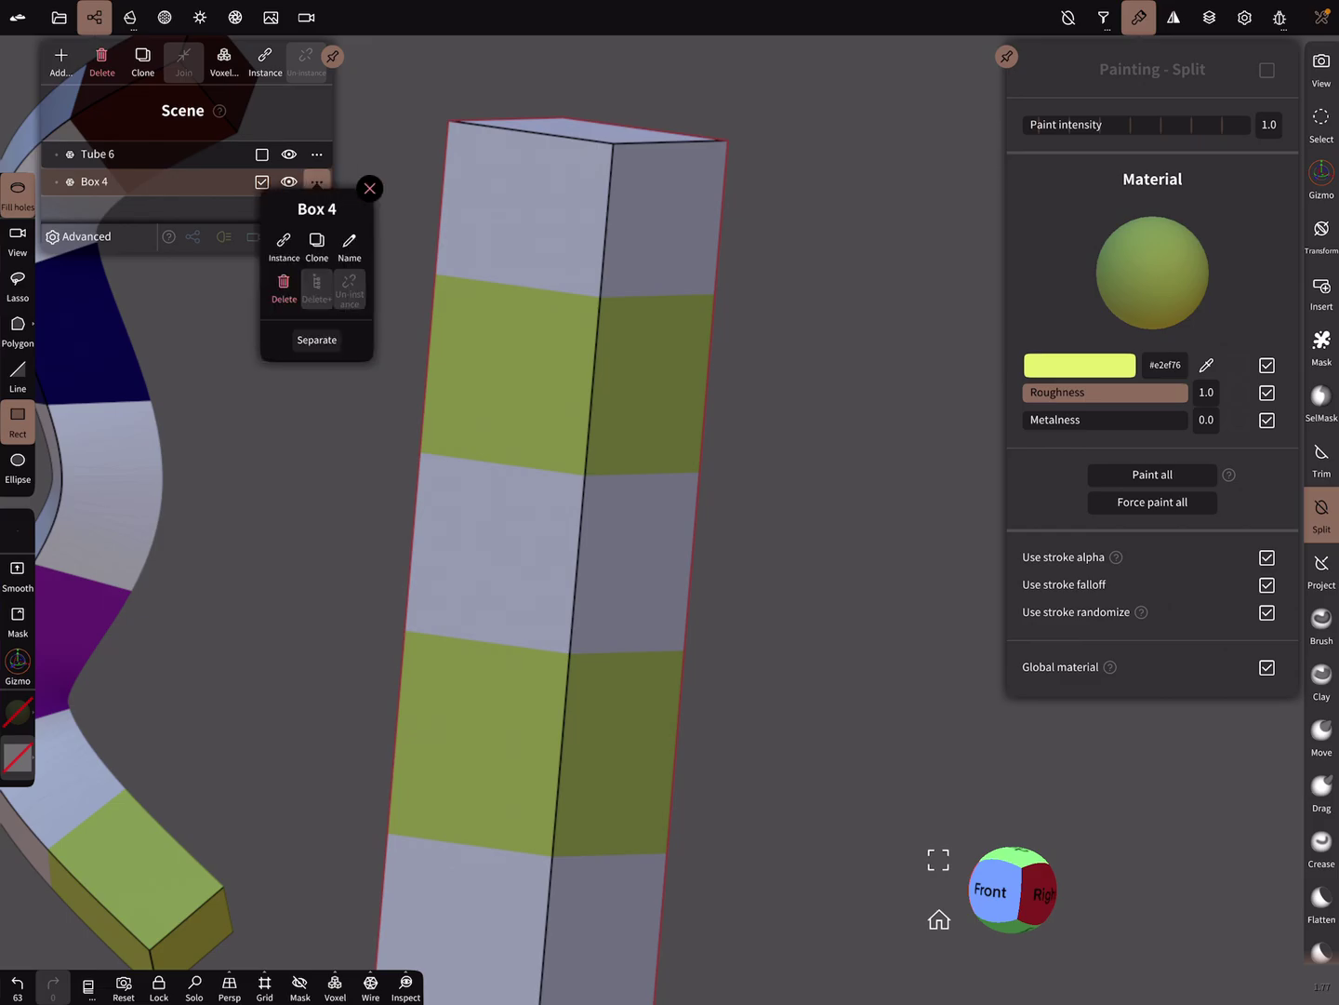
{"action": "left_click", "coordinate": [317, 339]}
{"action": "left_click", "coordinate": [521, 373]}
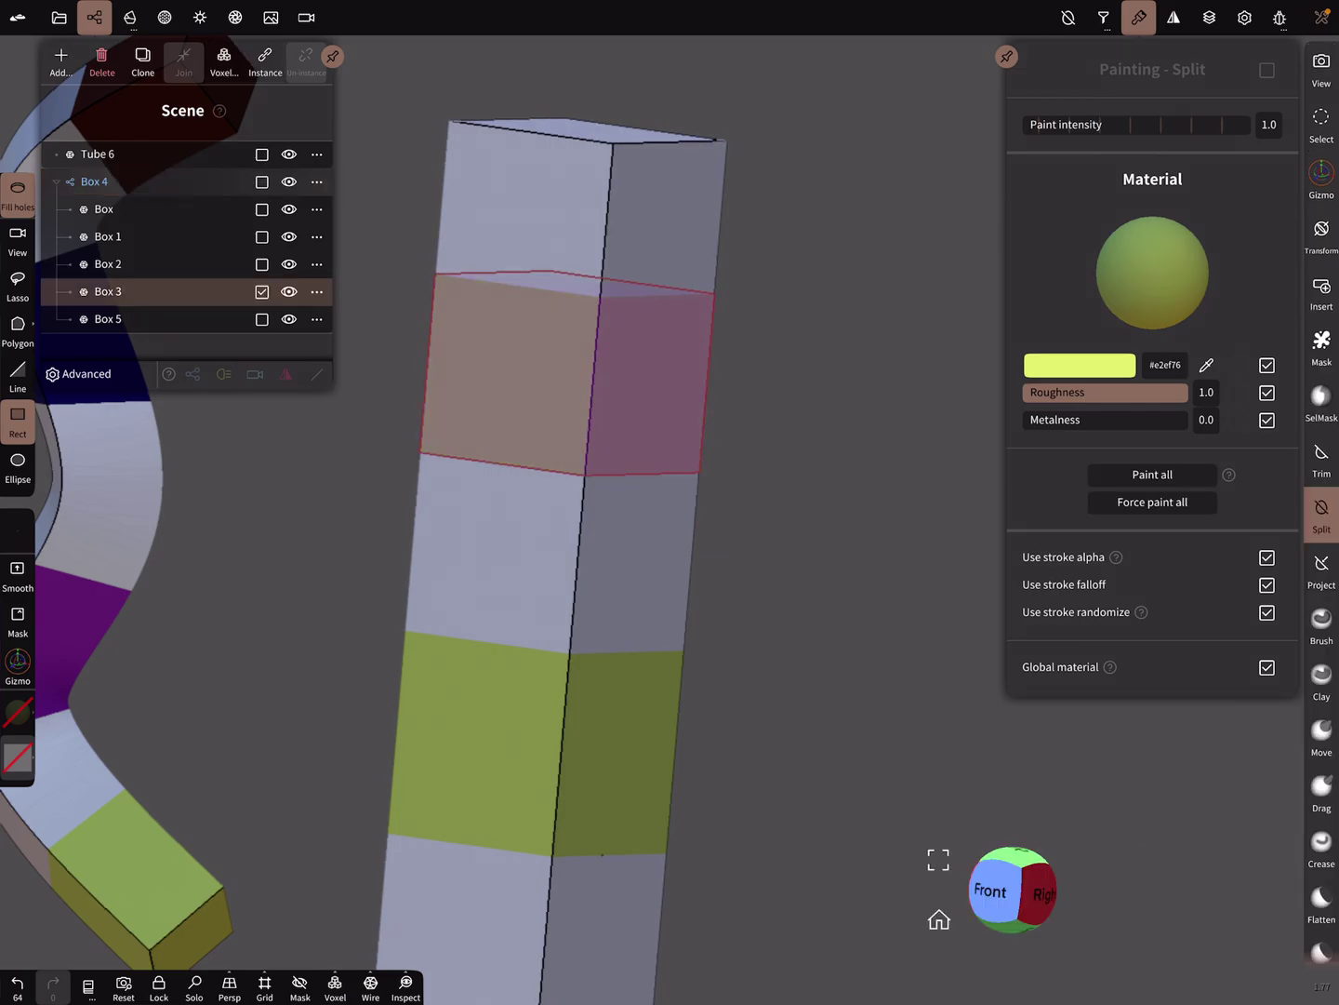
{"action": "left_click_drag", "start_coordinate": [837, 465], "coordinate": [818, 539]}
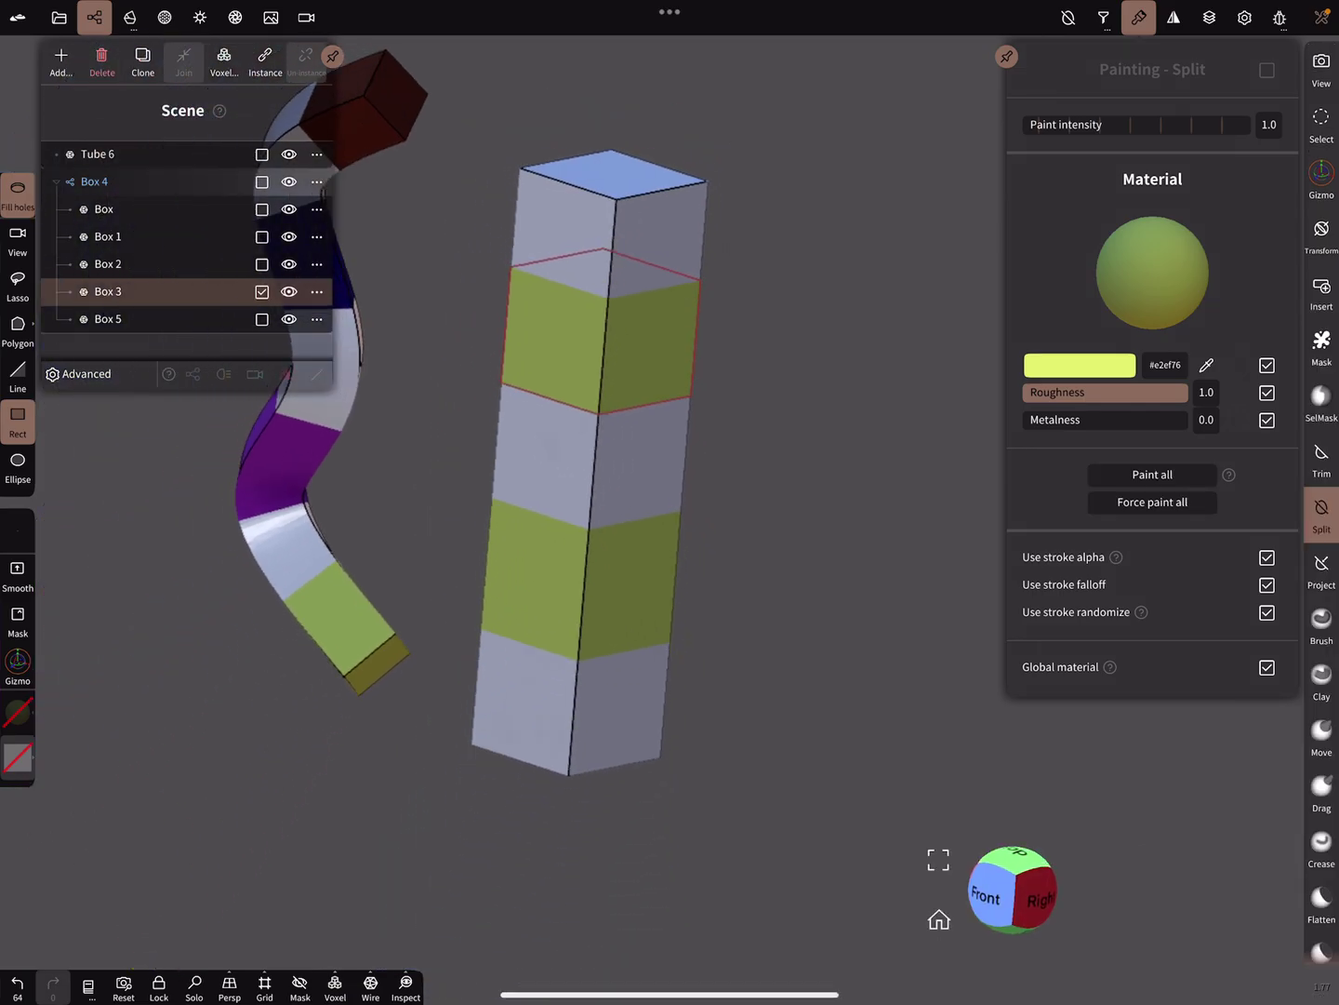
{"action": "mouse_move", "coordinate": [837, 465]}
{"action": "left_mouse_down"}
{"action": "mouse_move", "coordinate": [674, 461]}
{"action": "mouse_move", "coordinate": [740, 590]}
{"action": "mouse_move", "coordinate": [781, 607]}
{"action": "left_mouse_up"}
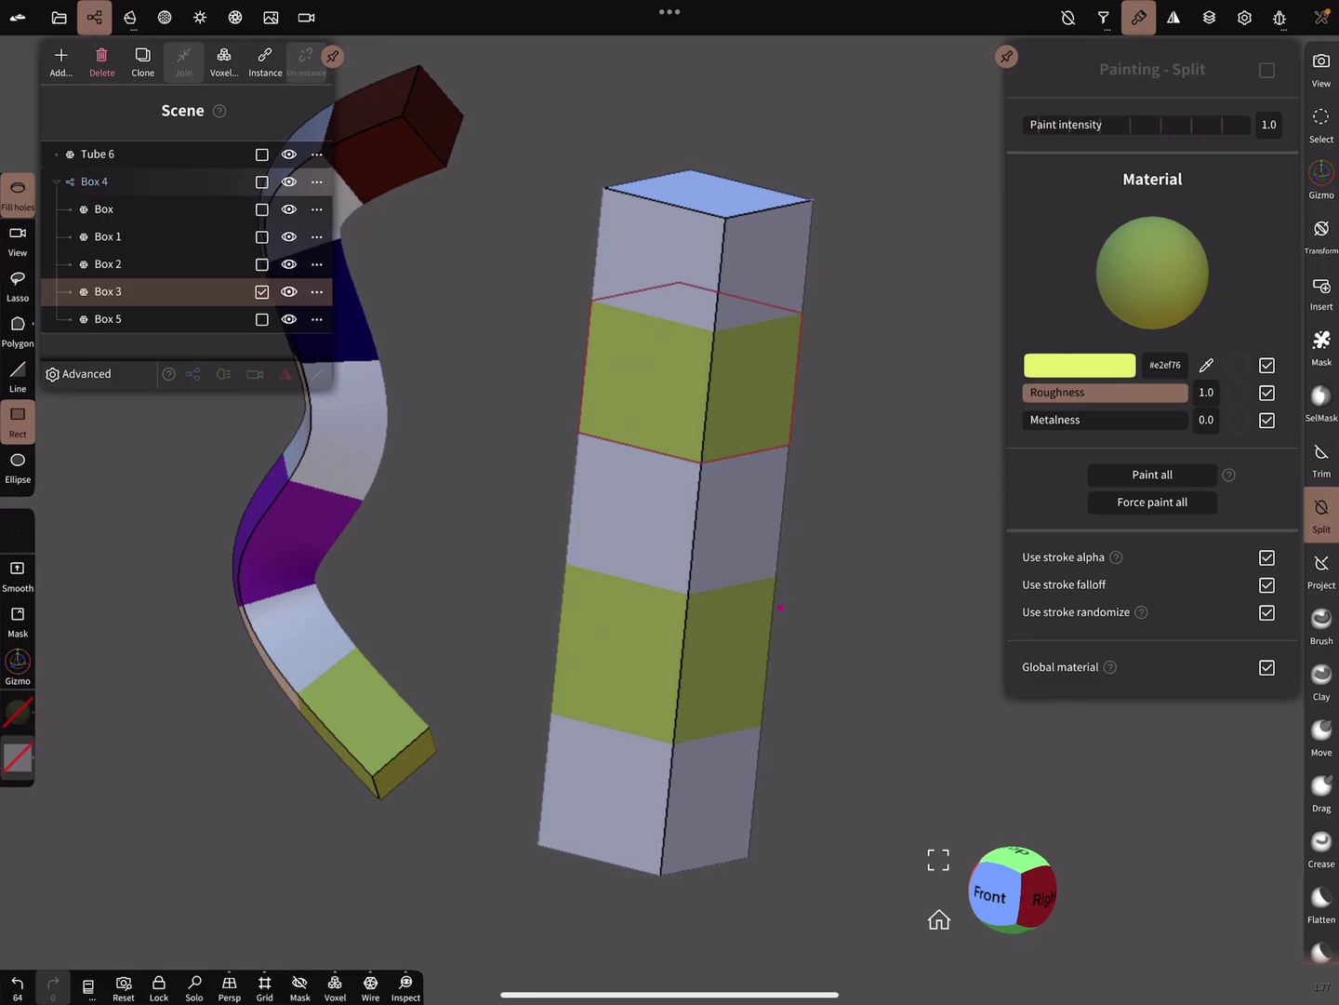